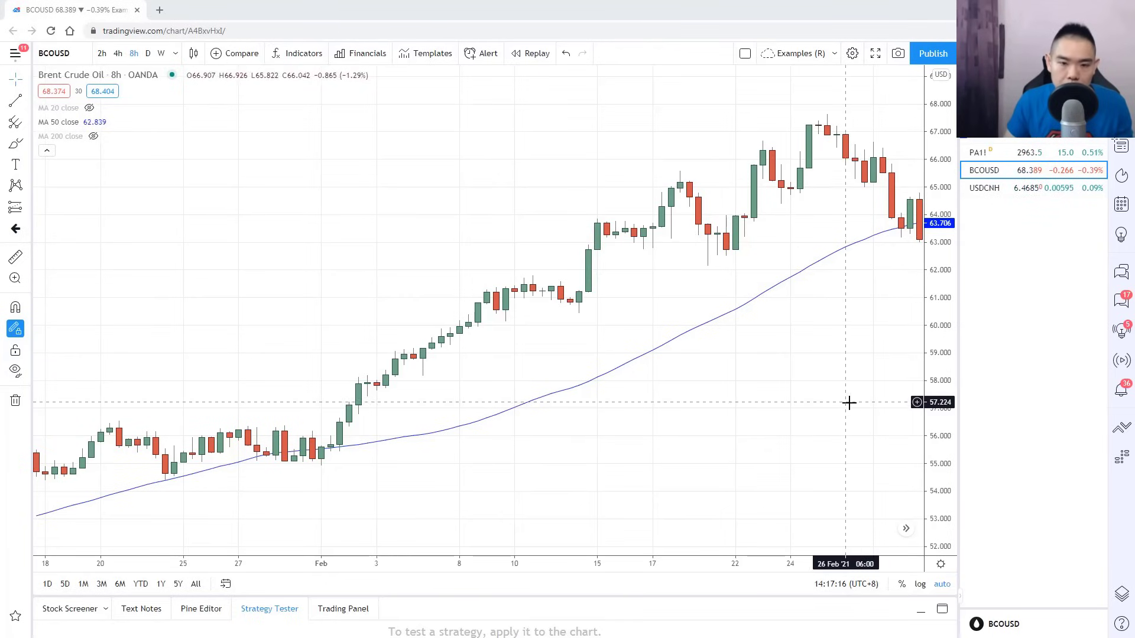
Add the built-in Average True Range indicator to the Brent Crude Oil chart.
left_click_drag(849, 400, 864, 398)
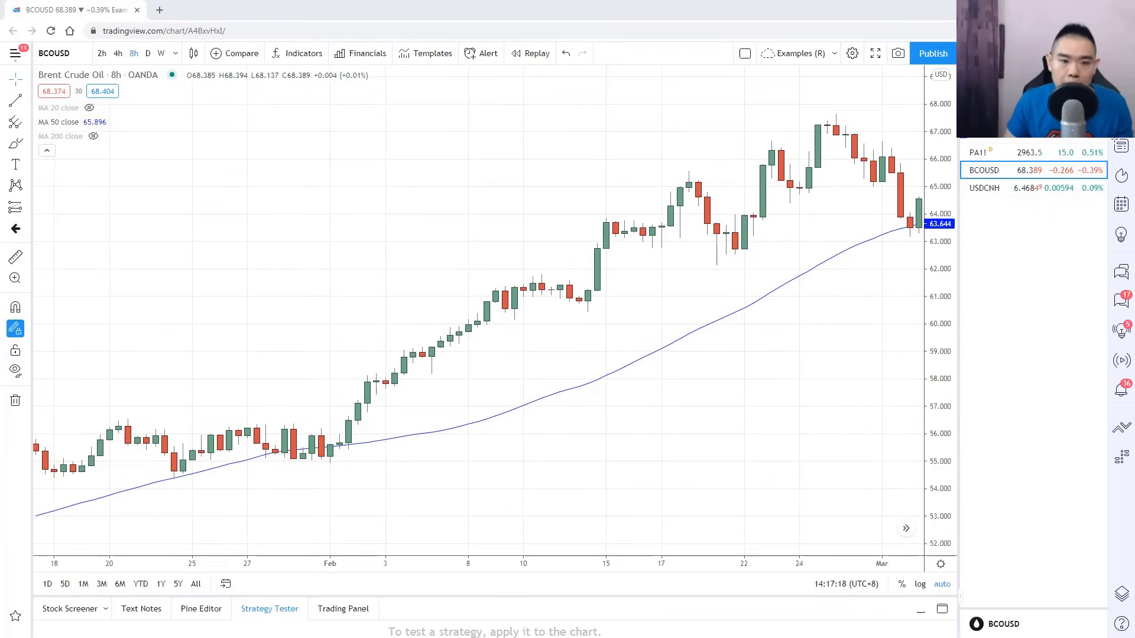
left_click(304, 54)
type("atr")
left_click(518, 263)
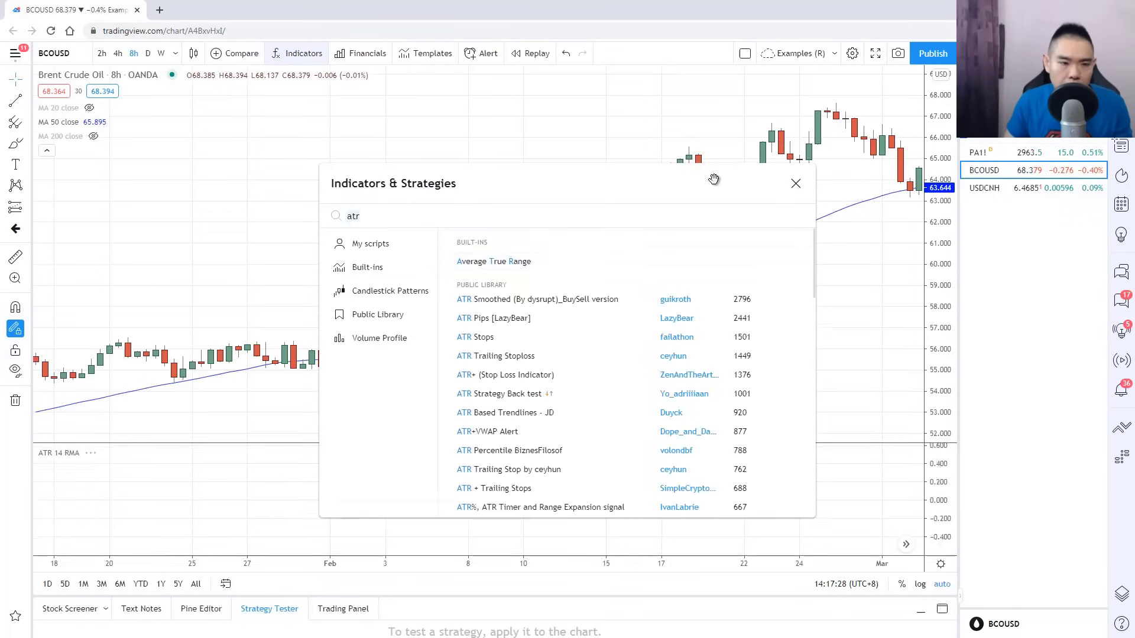
left_click(795, 183)
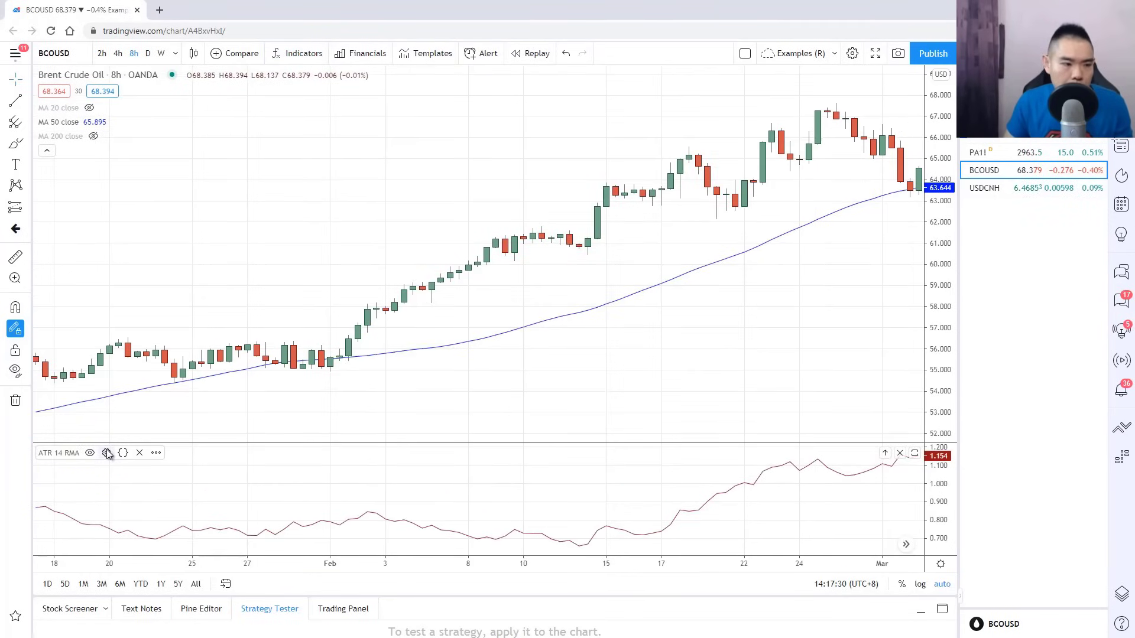
Set the ATR indicator's length to 20 and its smoothing to SMA.
left_click(106, 453)
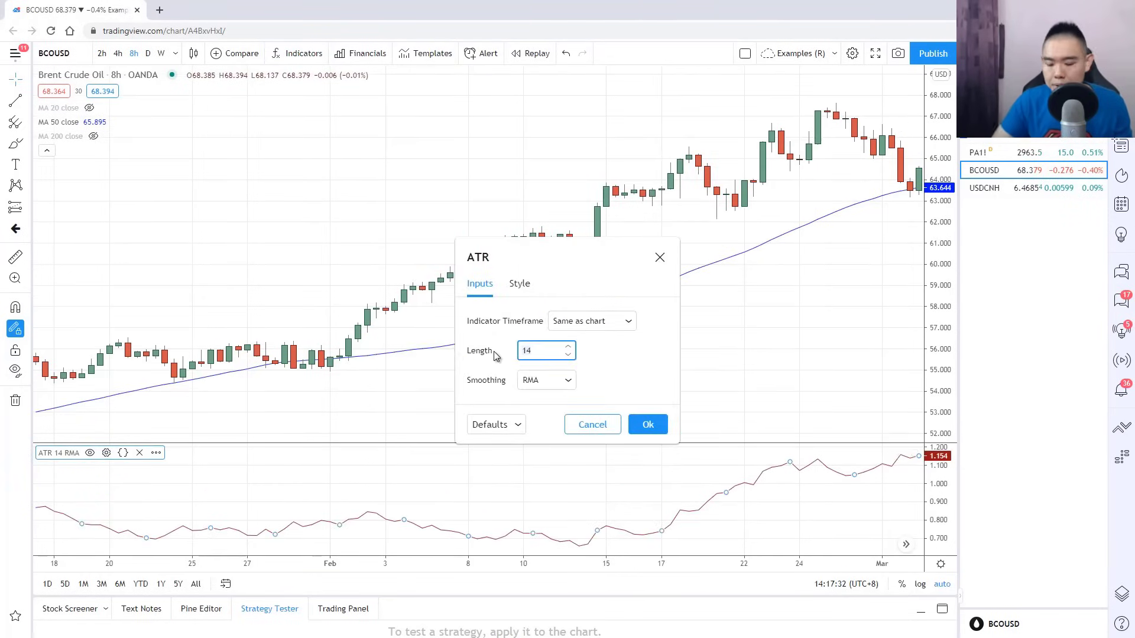
key("Tab")
left_click(546, 381)
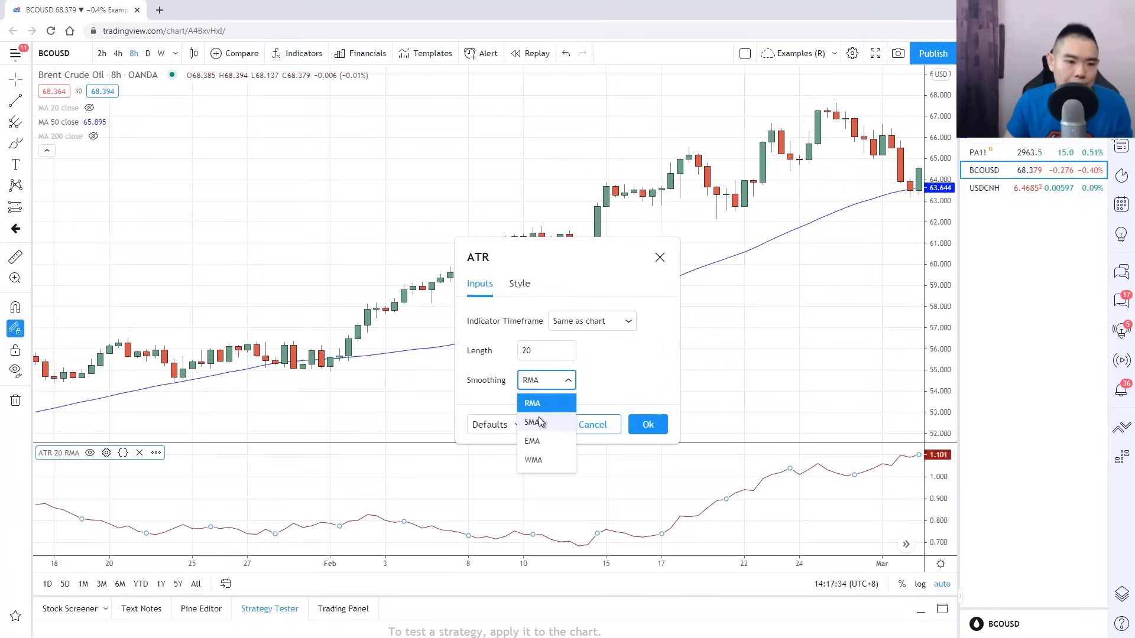
left_click(535, 420)
left_click(645, 424)
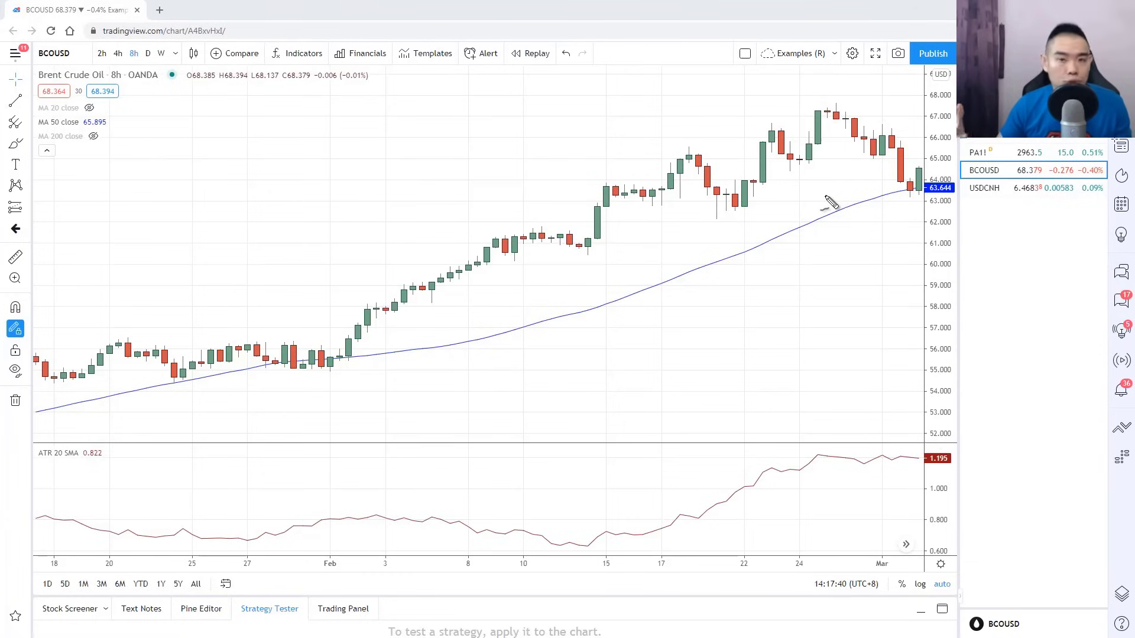
Draw freehand arrows along the rising ATR line and the price advance above it, starting from mid-February.
mouse_move(637, 551)
left_mouse_down()
mouse_move(889, 475)
mouse_move(878, 488)
left_mouse_up()
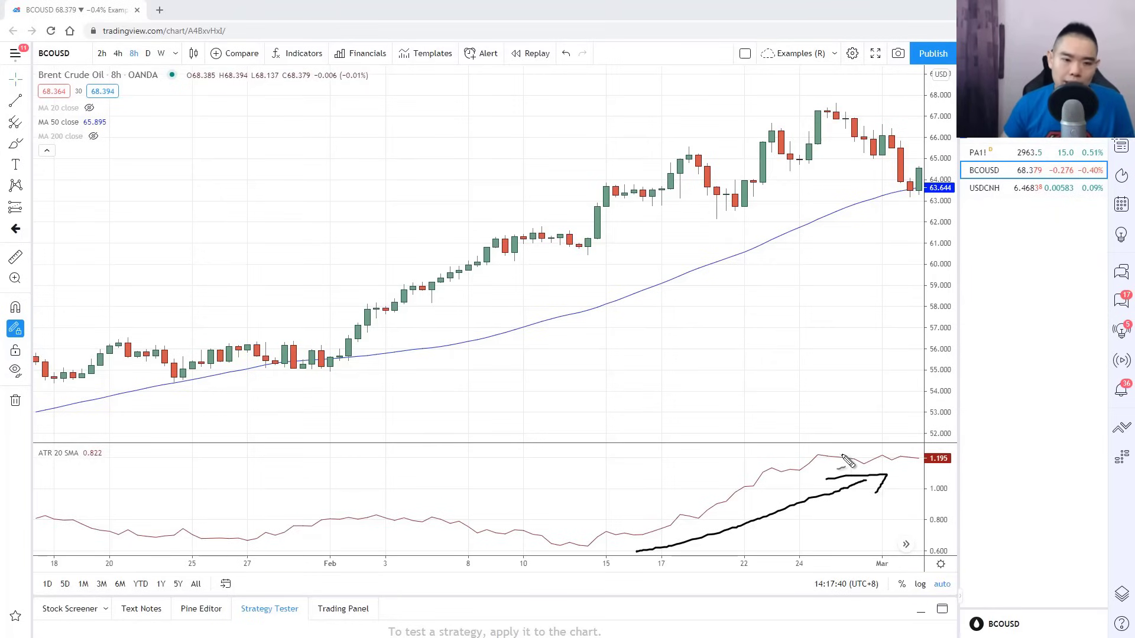
mouse_move(588, 260)
left_mouse_down()
mouse_move(873, 148)
mouse_move(864, 164)
left_mouse_up()
left_click_drag(587, 118, 588, 290)
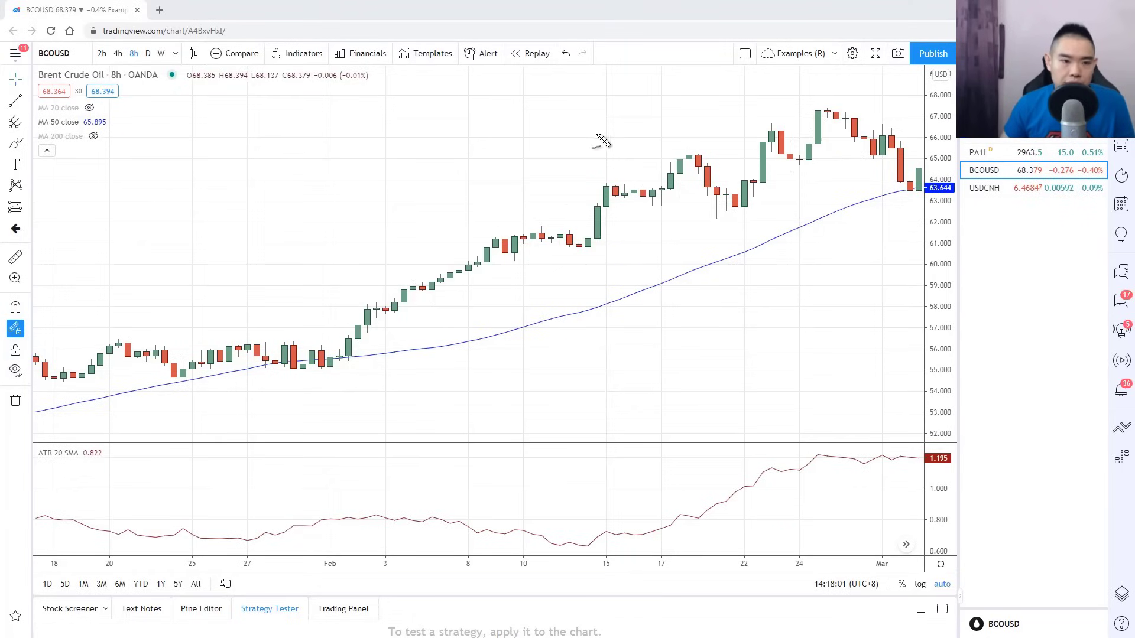
Mark the rising-ATR and falling-ATR periods in February with freehand vertical lines through both panes and trend arrows under price.
left_click_drag(584, 110, 582, 545)
left_click_drag(831, 86, 825, 551)
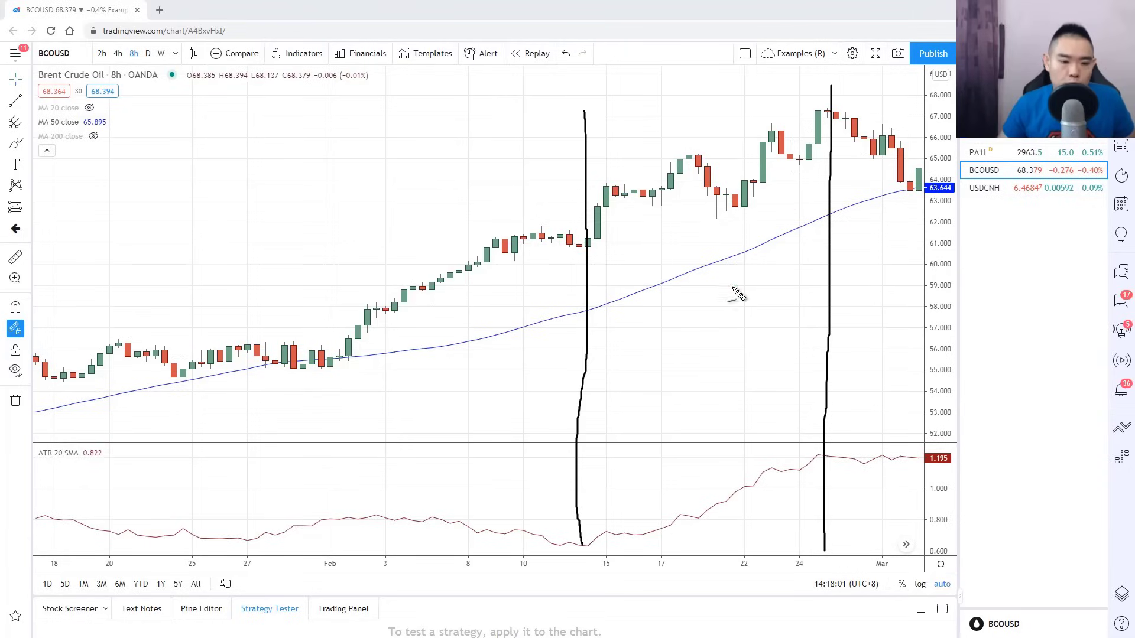
mouse_move(634, 560)
left_mouse_down()
mouse_move(811, 493)
mouse_move(799, 511)
left_mouse_up()
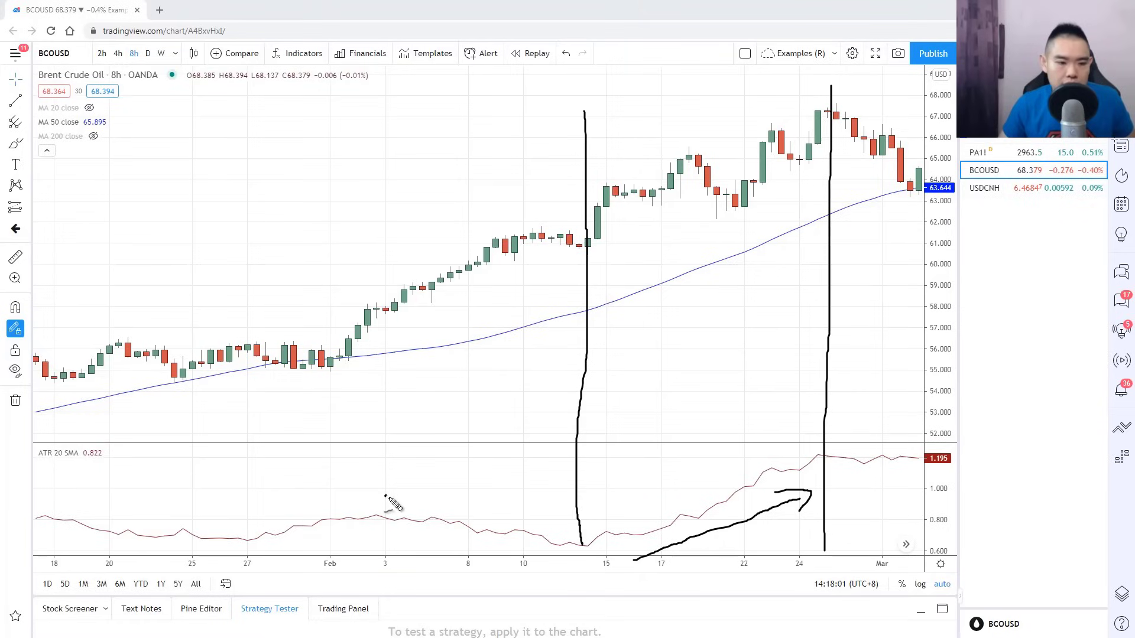
left_click_drag(385, 496, 558, 530)
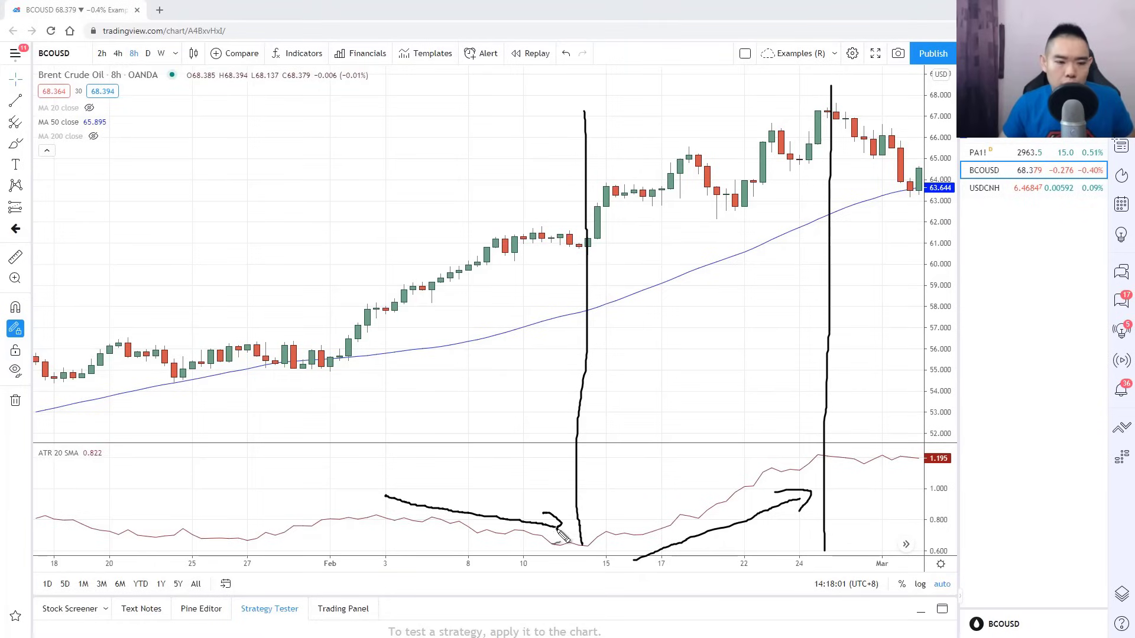
left_click_drag(381, 260, 390, 525)
left_click_drag(565, 220, 566, 542)
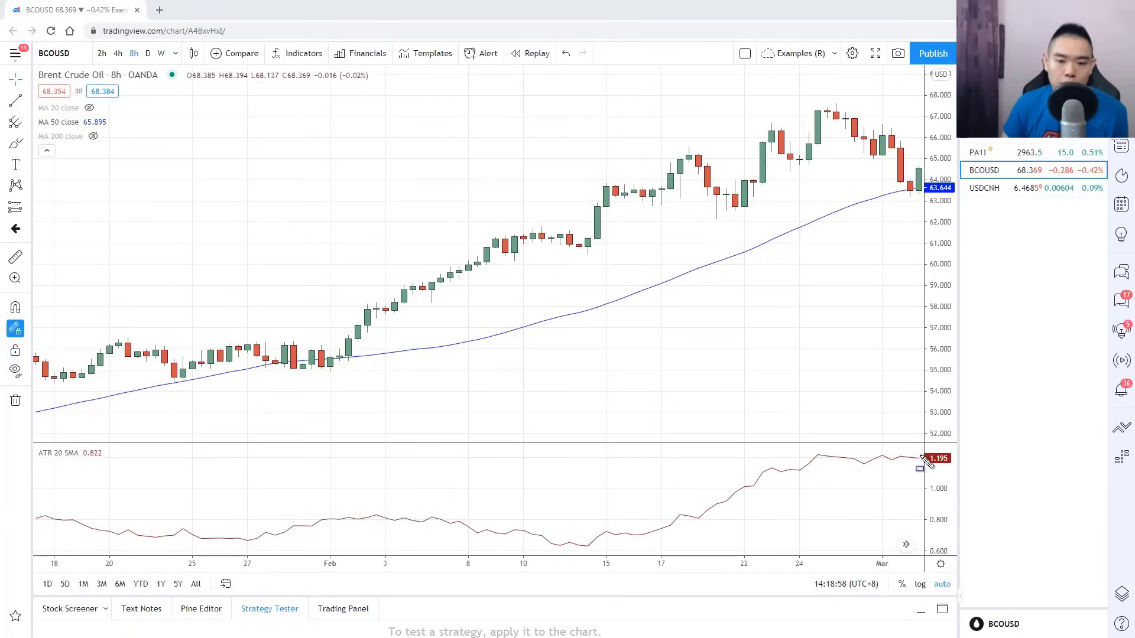
Mark the latest ATR value and handwrite the subtraction 63.176 - 1.195 on the chart.
left_click_drag(919, 452, 965, 472)
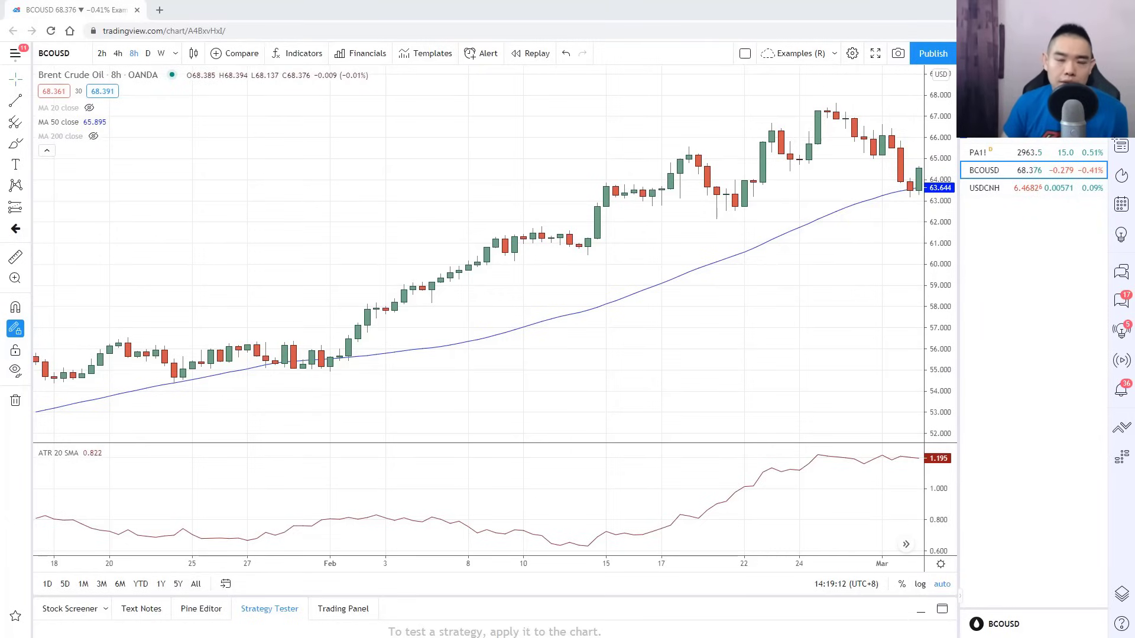
mouse_move(151, 129)
left_mouse_down()
mouse_move(143, 179)
mouse_move(195, 159)
mouse_move(170, 191)
left_mouse_up()
left_click(222, 189)
mouse_move(245, 143)
left_mouse_down()
mouse_move(257, 188)
mouse_move(320, 190)
mouse_move(344, 159)
mouse_move(369, 160)
left_mouse_up()
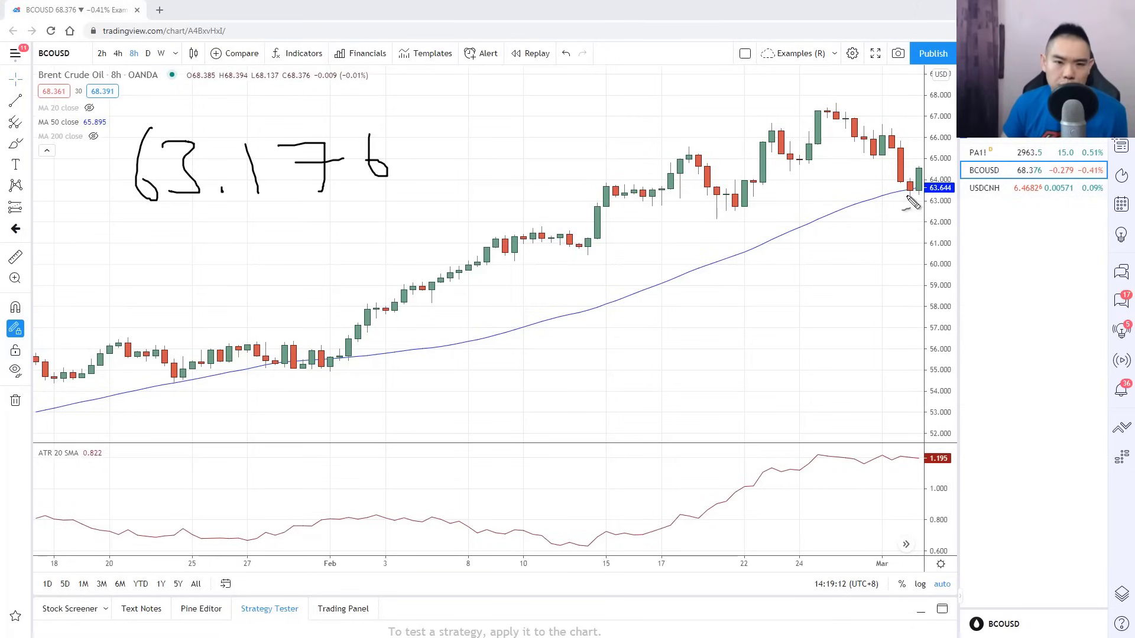
left_click_drag(414, 157, 449, 157)
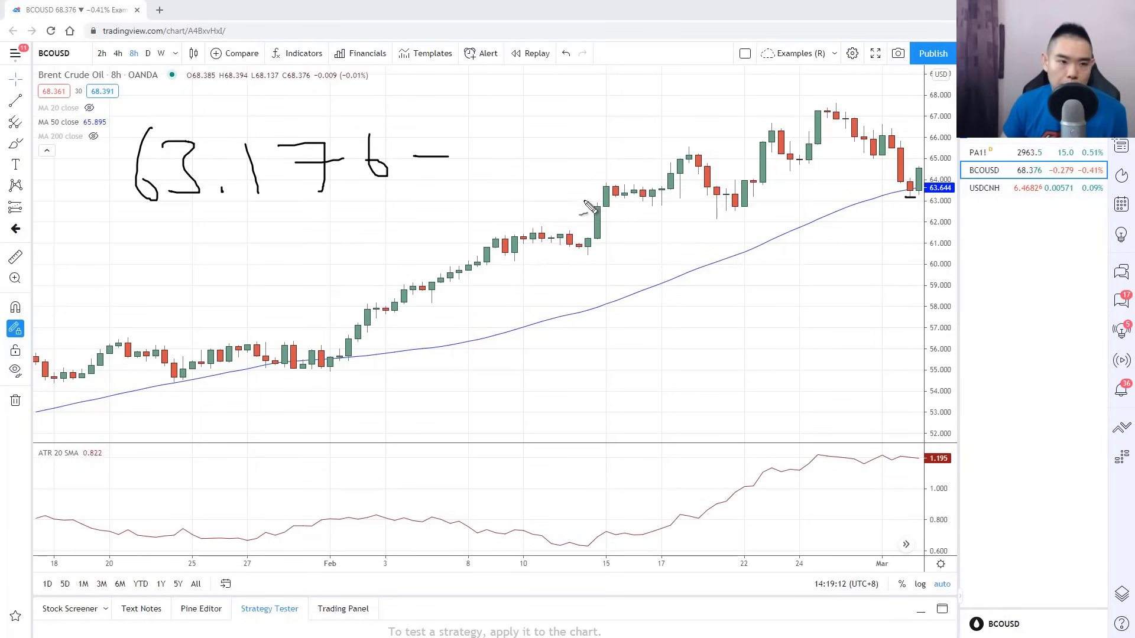
left_click_drag(487, 120, 486, 201)
left_click_drag(501, 183, 502, 190)
left_click_drag(516, 139, 526, 201)
left_click_drag(570, 145, 573, 178)
left_click_drag(613, 135, 581, 183)
Handwrite the subtraction's result, 61.99, below it with an equals sign and underline it.
left_click_drag(138, 249, 200, 242)
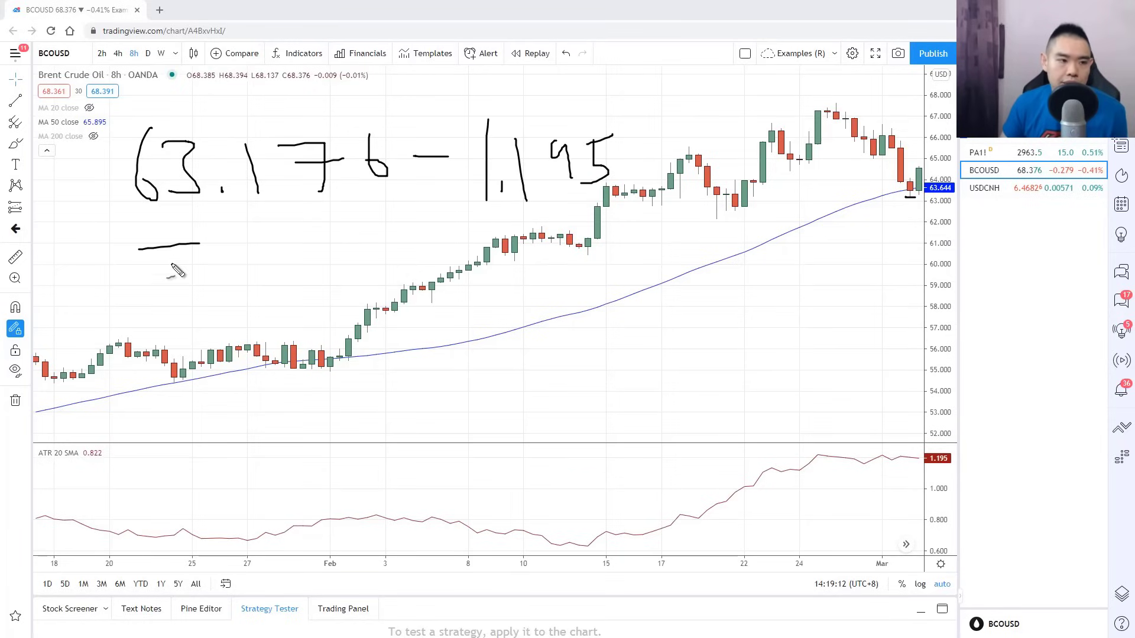
left_click_drag(147, 274, 195, 269)
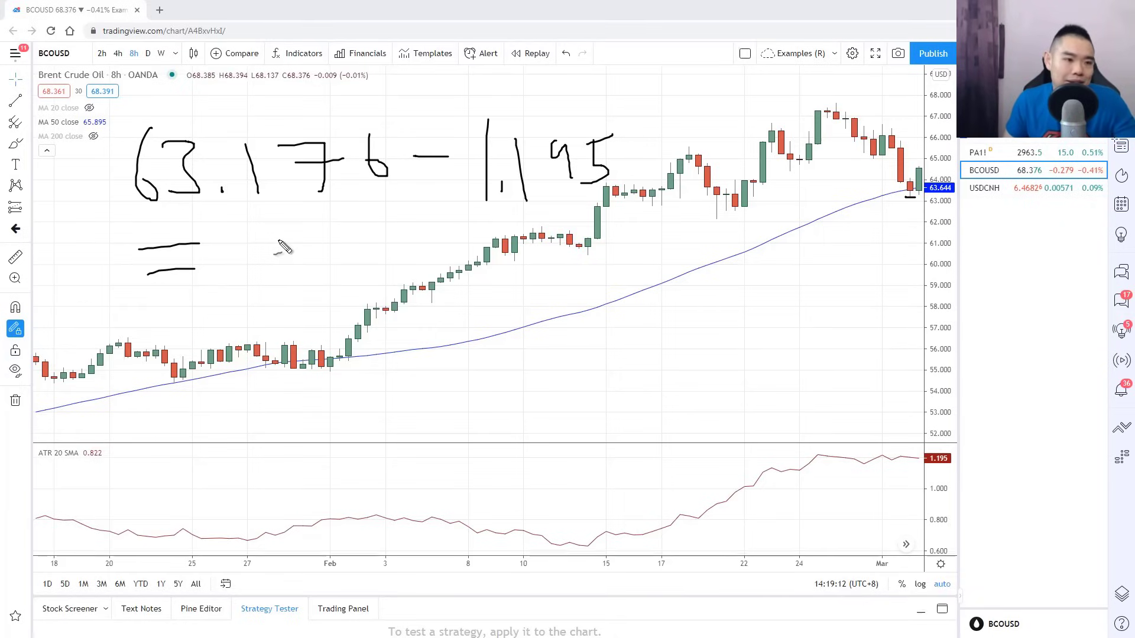
left_click_drag(267, 222, 243, 256)
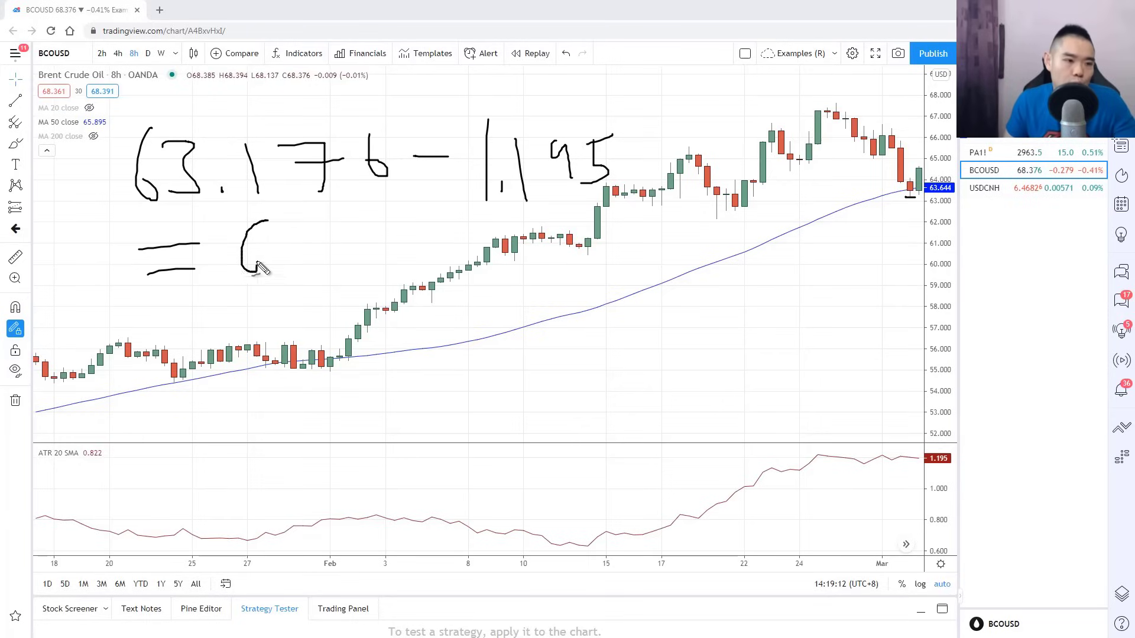
mouse_move(291, 217)
left_mouse_down()
mouse_move(292, 273)
mouse_move(314, 269)
left_mouse_up()
left_click_drag(365, 218, 374, 270)
left_click_drag(420, 219, 427, 263)
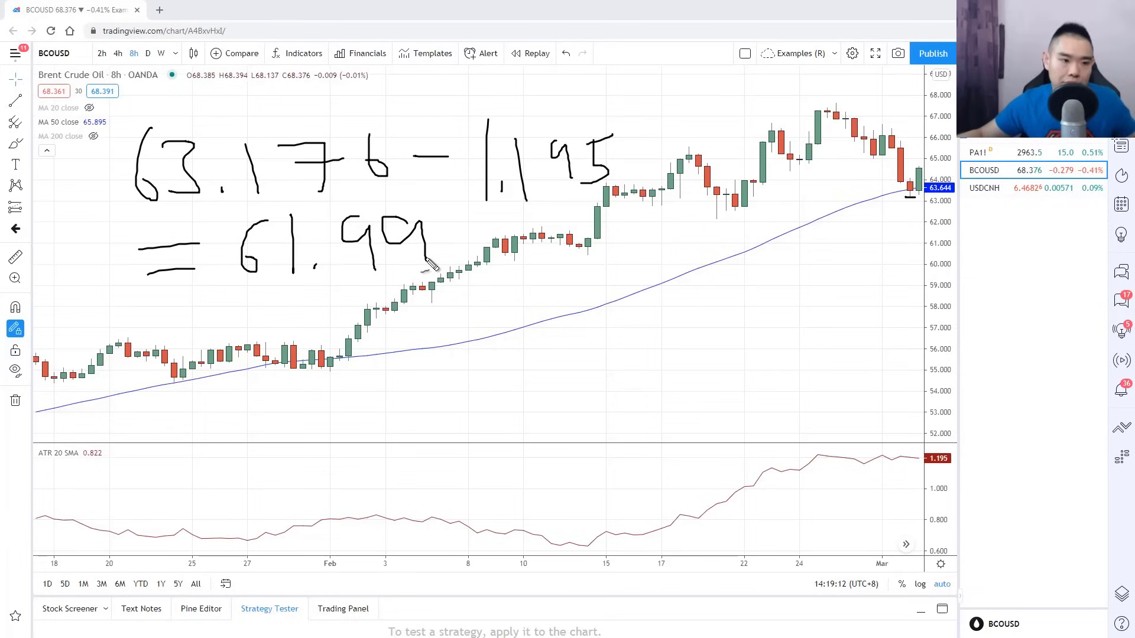
left_click_drag(225, 292, 423, 277)
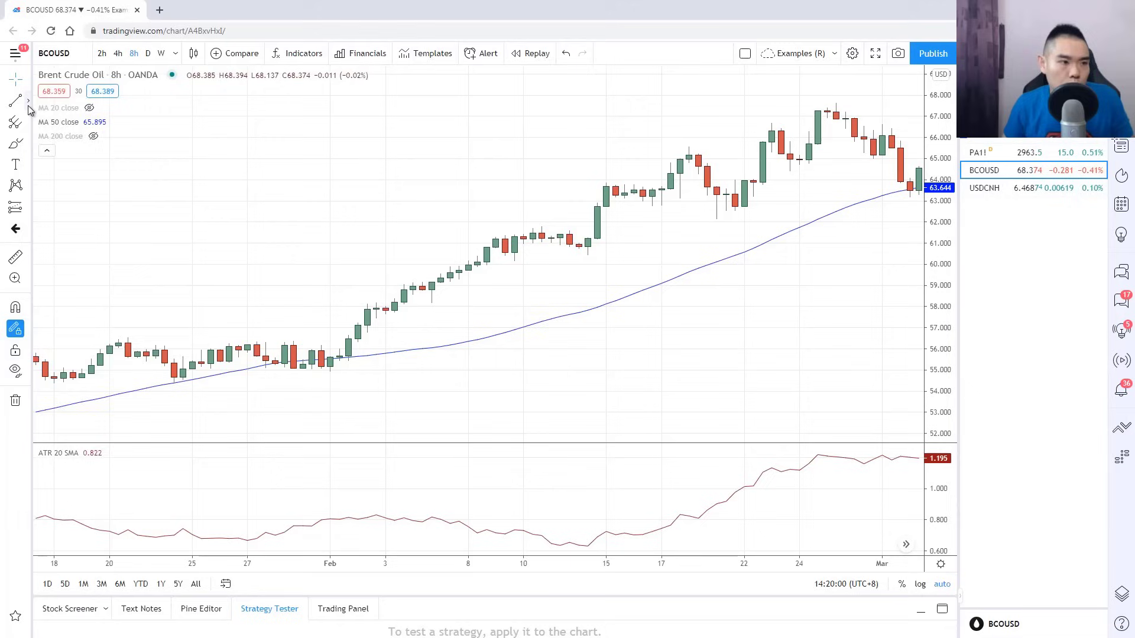
Draw a red horizontal line across the Brent Crude Oil chart at a price of 61.990.
left_click(27, 104)
left_click(84, 196)
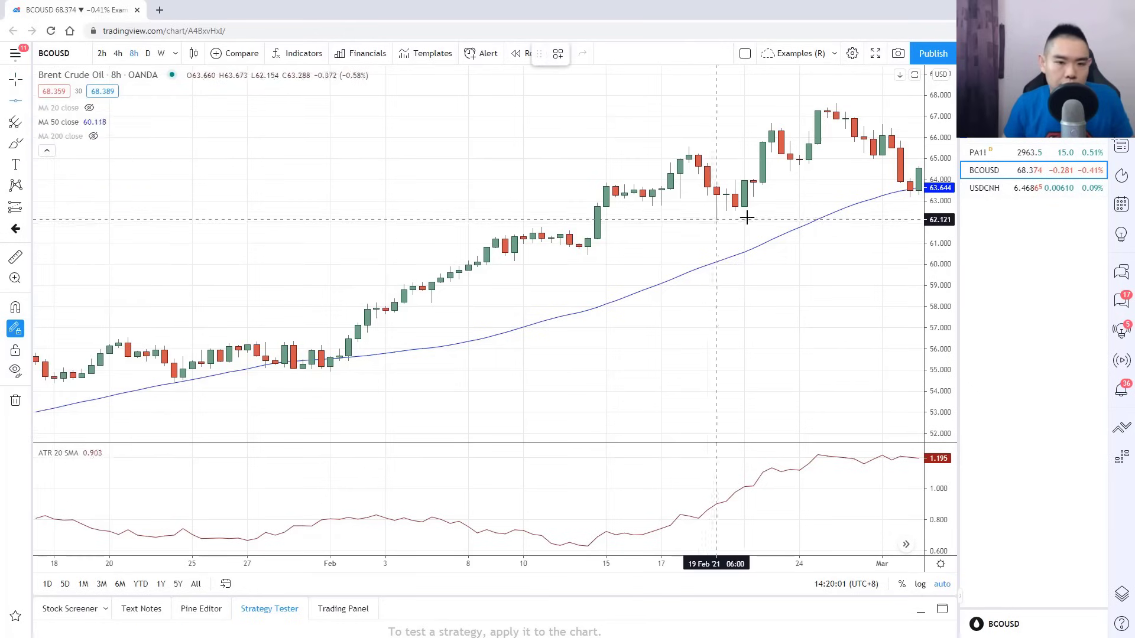
left_click(751, 220)
left_click(581, 54)
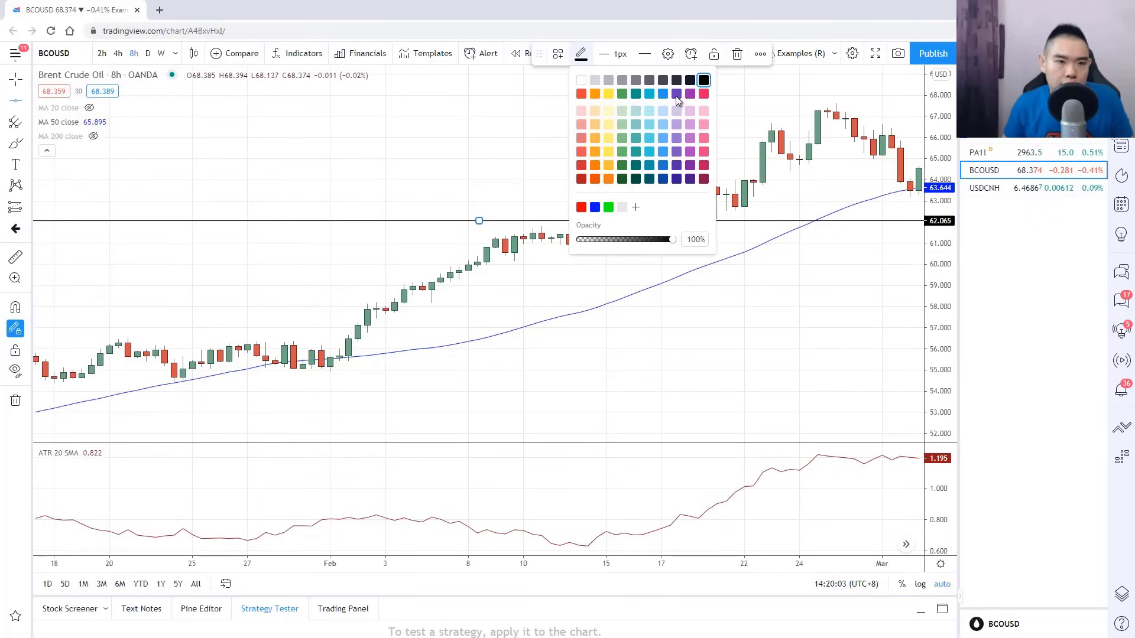
left_click(581, 207)
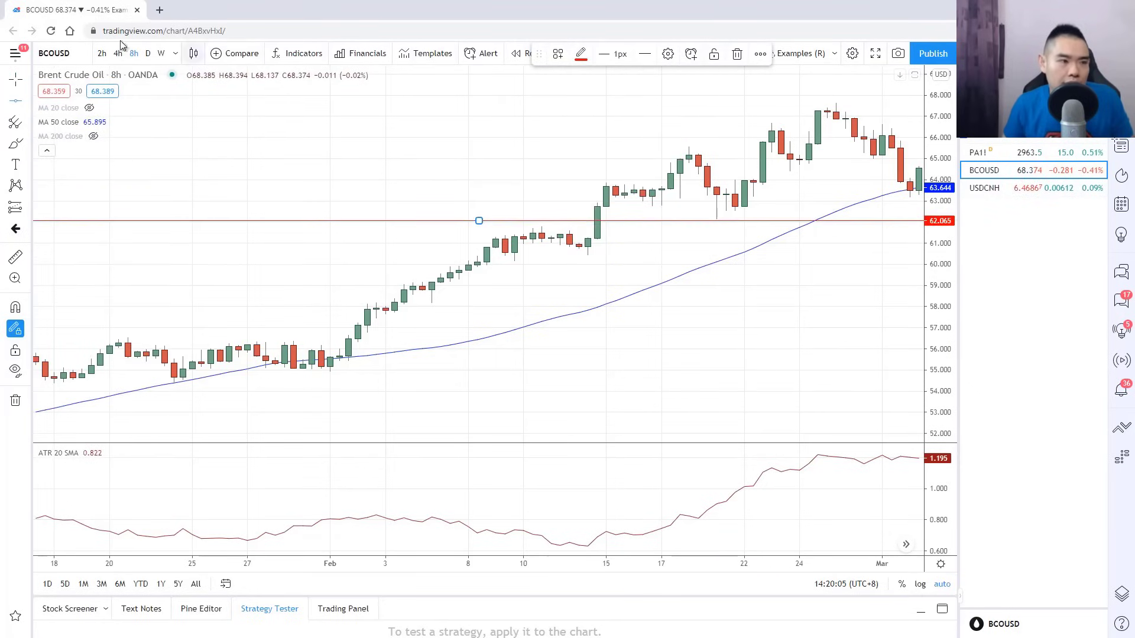
double_click(632, 227)
left_click(633, 411)
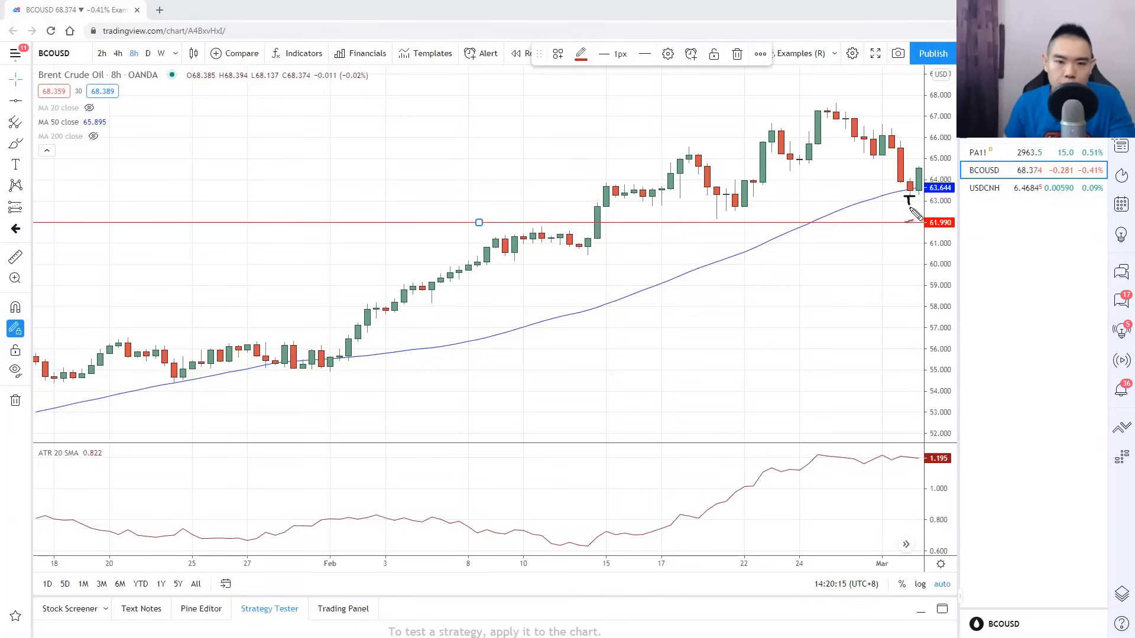
Annotate the gap between the recent candle low and the red line as the ATR distance.
mouse_move(910, 207)
left_mouse_down()
mouse_move(911, 228)
mouse_move(882, 220)
left_mouse_up()
left_click_drag(883, 207, 895, 206)
left_click_drag(888, 206, 889, 221)
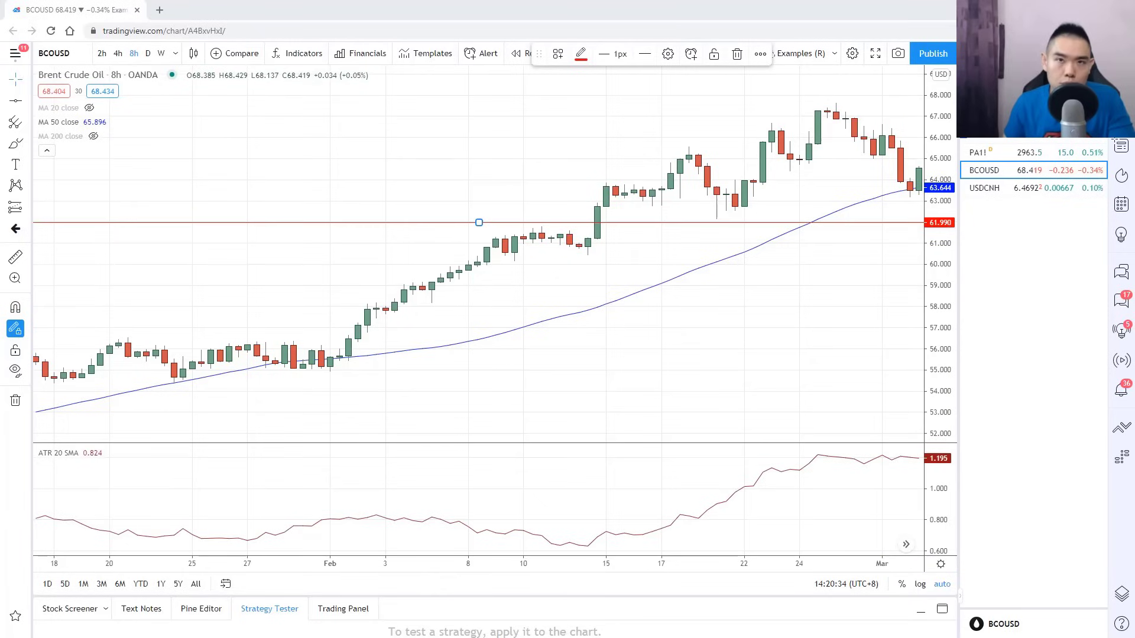
Point an arrow at the red 61.990 line and mark the distance down to it from the latest candle's open.
left_click_drag(908, 222, 925, 223)
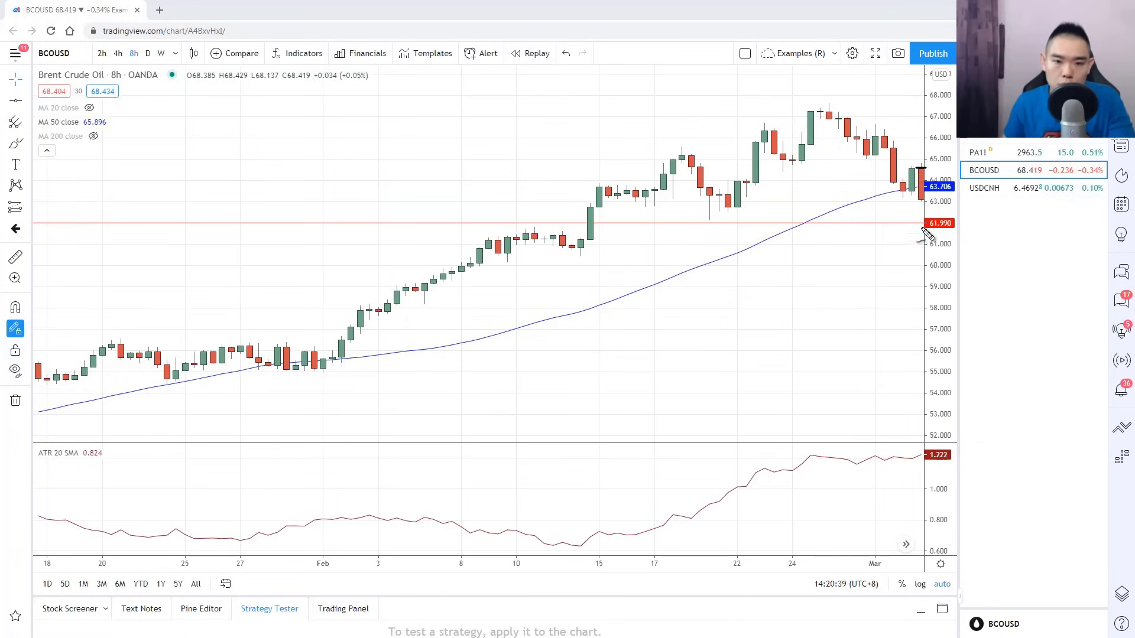
left_click_drag(904, 243, 918, 227)
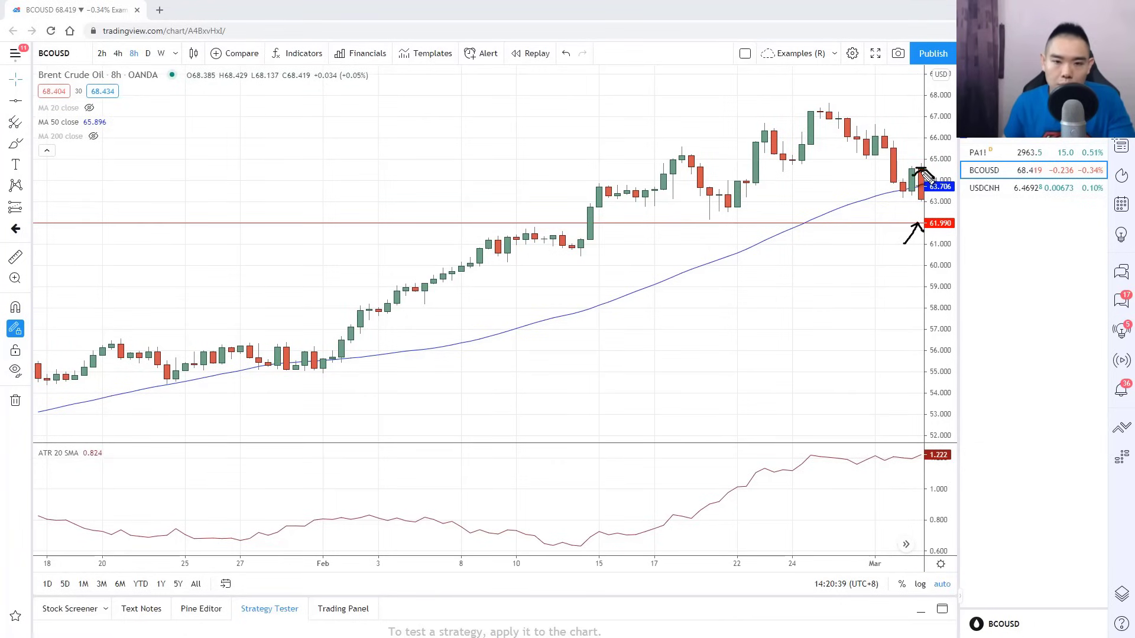
left_click_drag(921, 171, 923, 228)
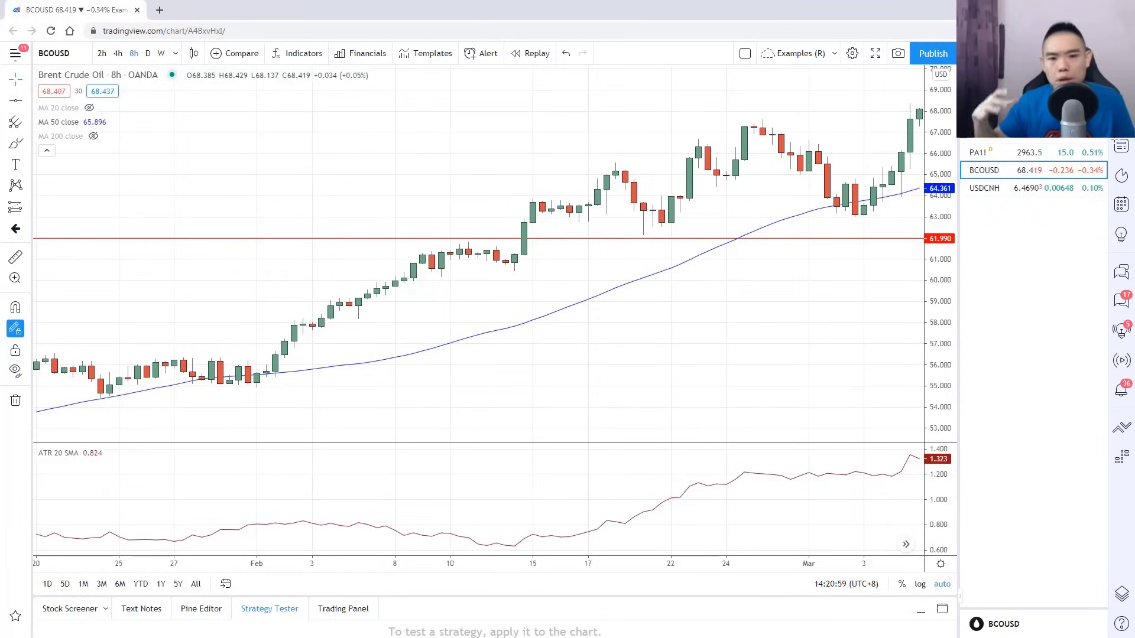
Switch the chart to USDCNH, hide the 50-period moving average and bring late-January price action to the chart's edge.
left_click(1022, 187)
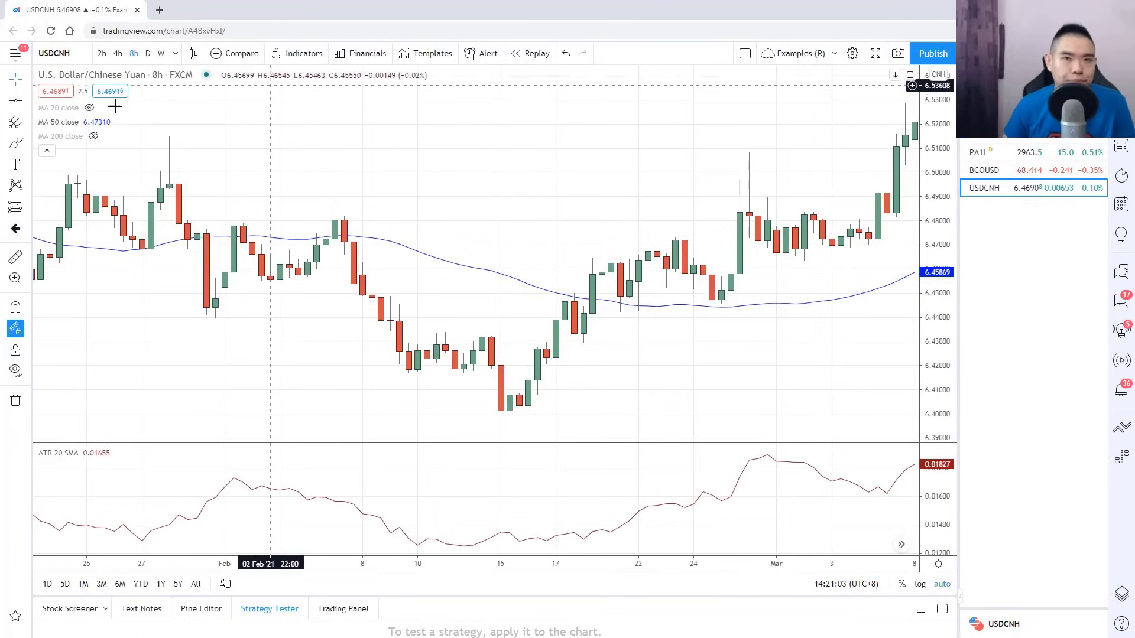
left_click_drag(261, 146, 621, 266)
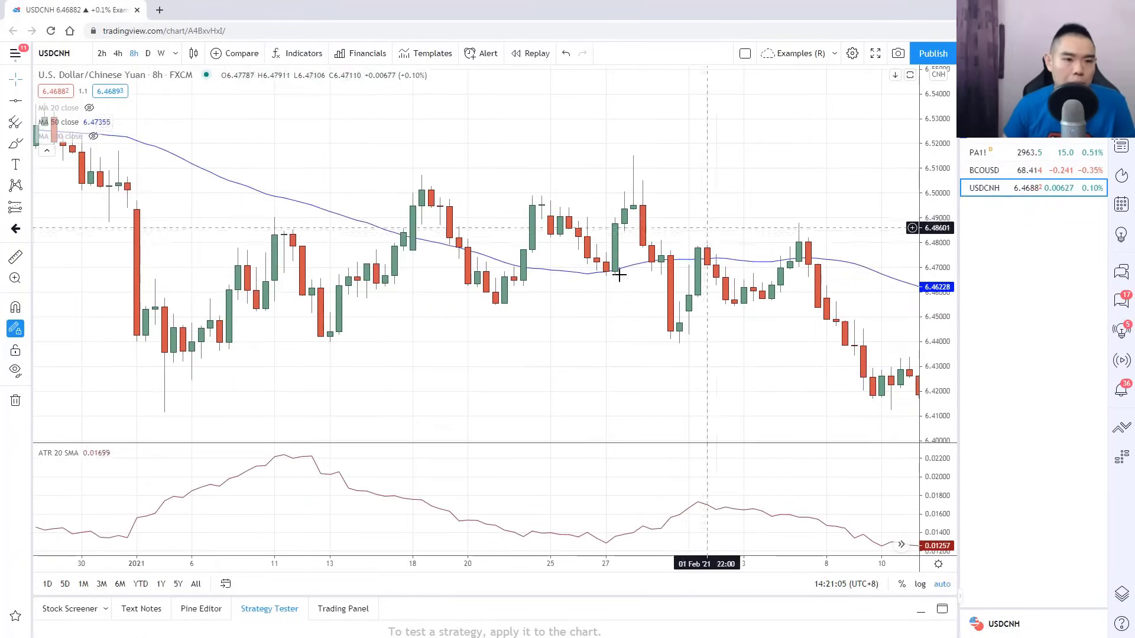
scroll(597, 313, "down", 4)
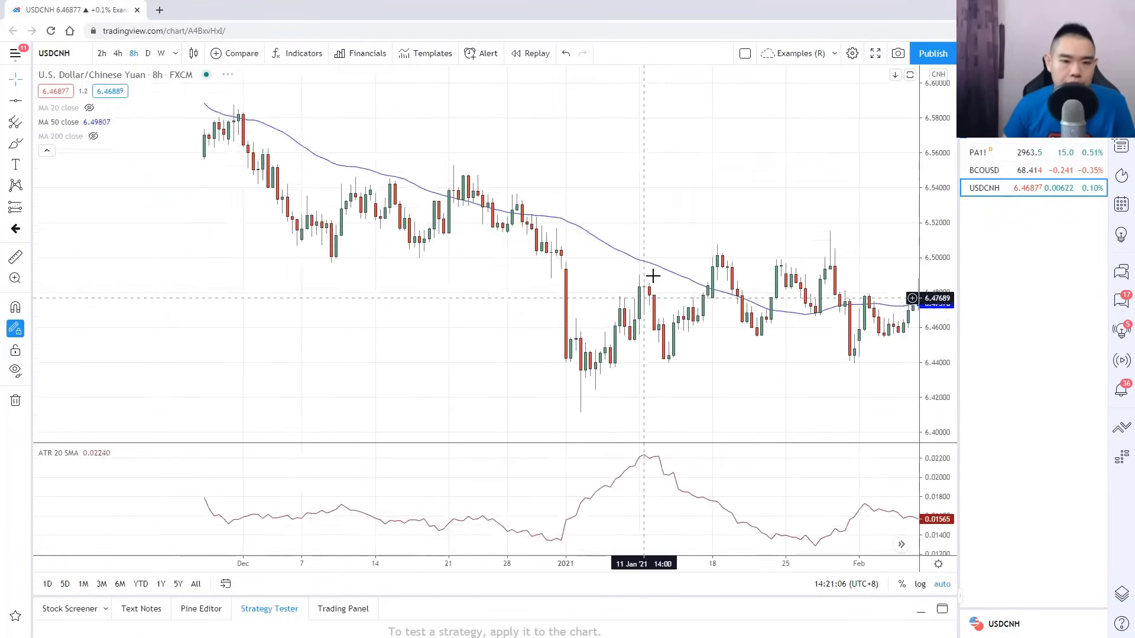
left_click(90, 122)
left_click_drag(399, 190, 512, 188)
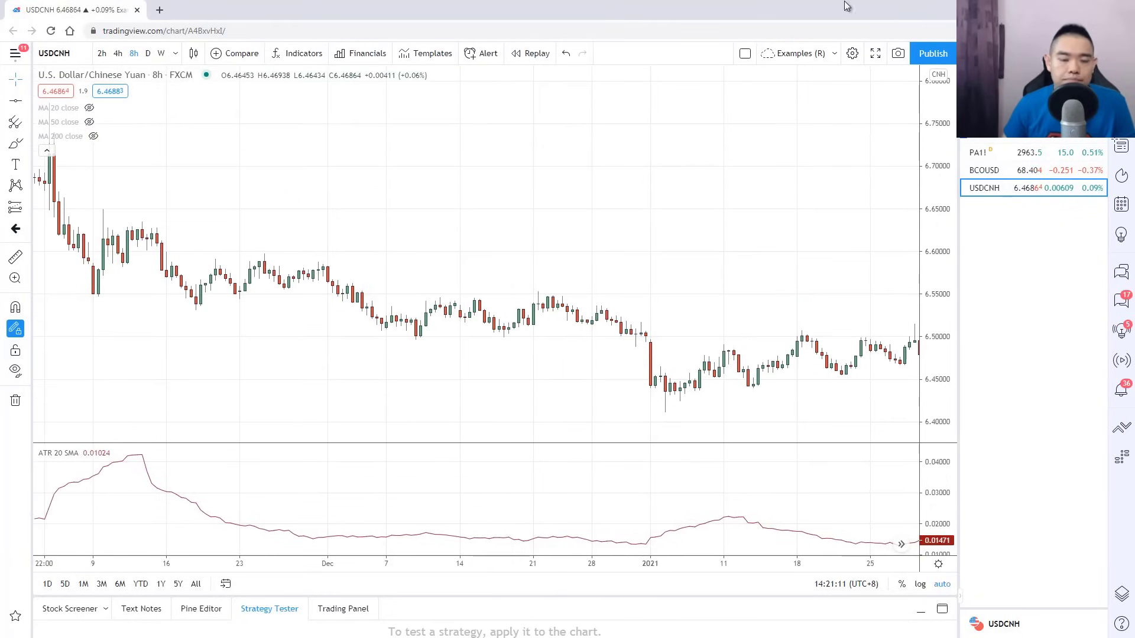
scroll(760, 233, "up", 5)
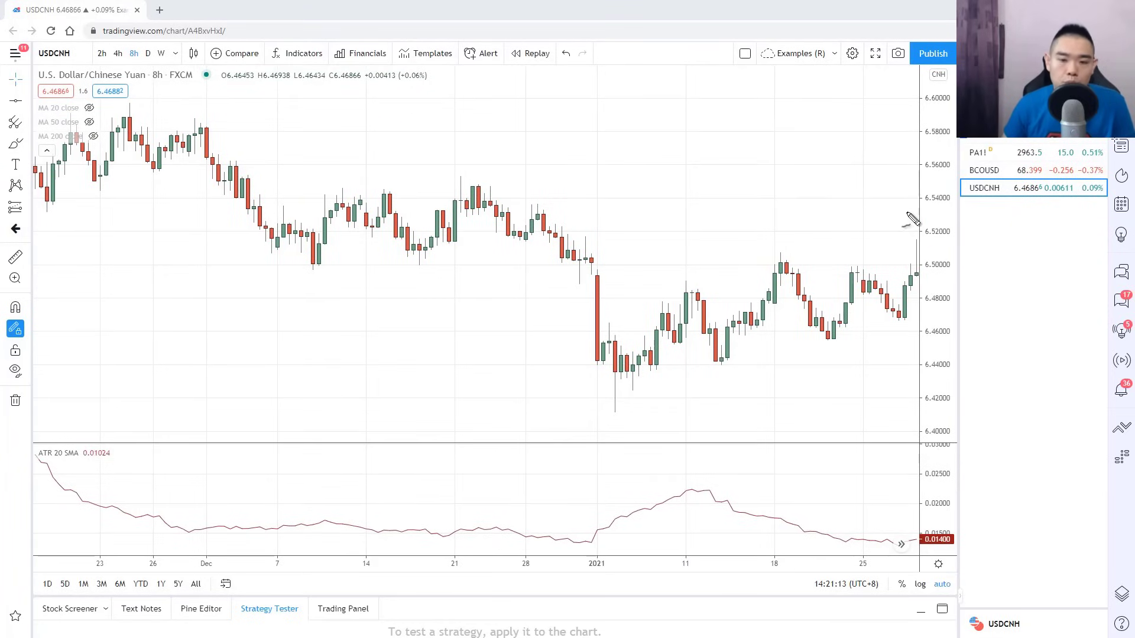
Mark the latest candle's upper wick on USDCNH and draw a freehand line across from the early-January drop to its high.
left_click_drag(917, 240, 919, 275)
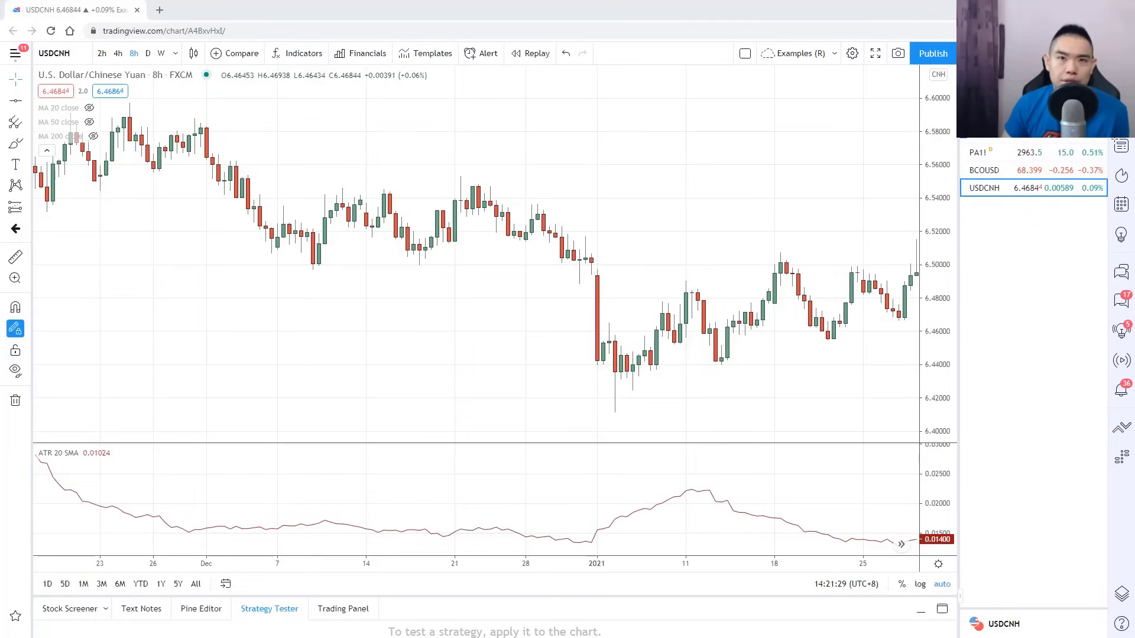
mouse_move(596, 258)
left_mouse_down()
mouse_move(928, 258)
mouse_move(926, 240)
left_mouse_up()
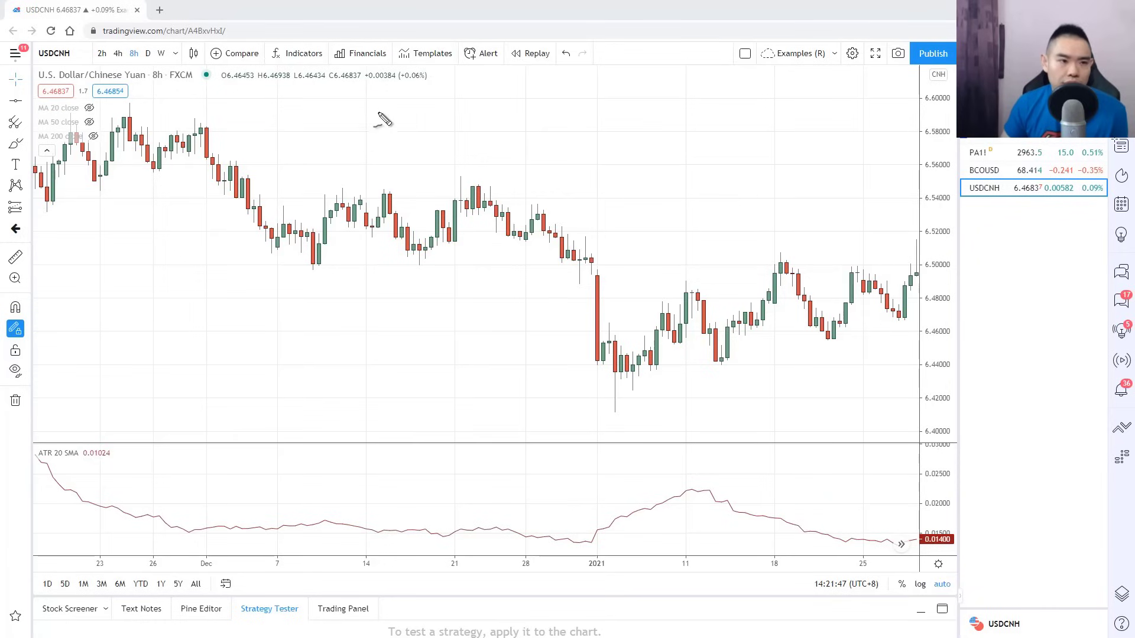
Handwrite the stop loss calculation 6.515 + 0.014 in the empty area above the USDCNH candles.
left_click_drag(377, 111, 369, 152)
left_click(394, 153)
mouse_move(434, 121)
left_mouse_down()
mouse_move(443, 174)
mouse_move(414, 170)
left_mouse_up()
left_click_drag(466, 118, 468, 160)
mouse_move(513, 122)
left_mouse_down()
mouse_move(486, 162)
mouse_move(615, 144)
left_mouse_up()
left_click_drag(581, 121, 595, 179)
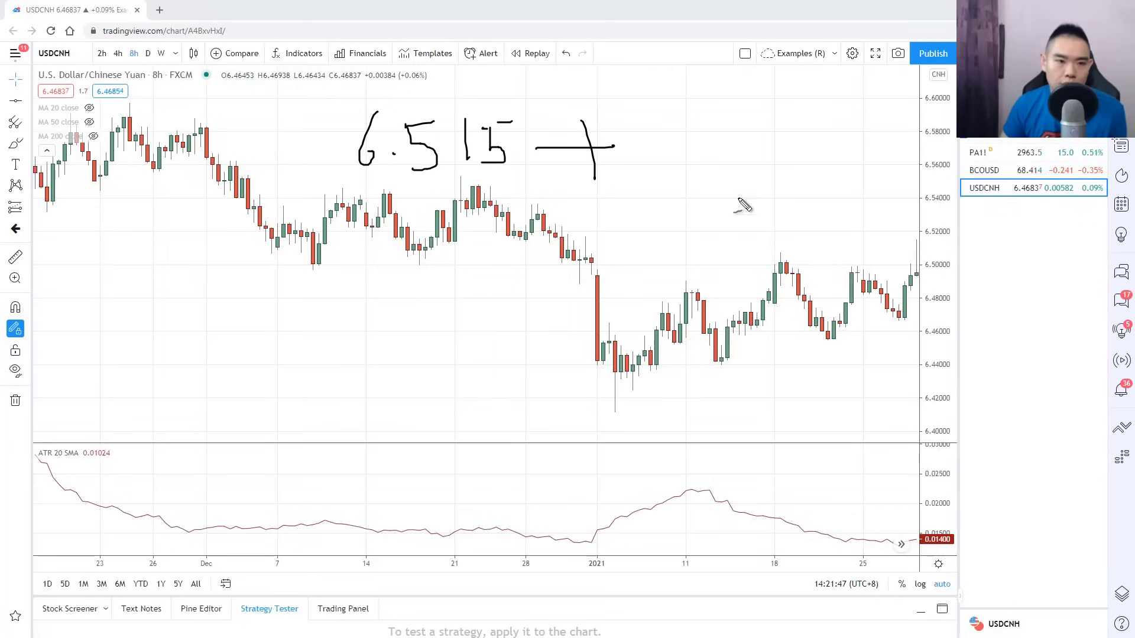
left_click_drag(655, 126, 653, 127)
left_click(683, 153)
mouse_move(722, 133)
left_mouse_down()
mouse_move(748, 145)
mouse_move(817, 126)
mouse_move(796, 172)
left_mouse_up()
Handwrite the result = 6.529 beneath the calculation.
mouse_move(607, 217)
left_mouse_down()
mouse_move(576, 227)
mouse_move(646, 233)
left_mouse_up()
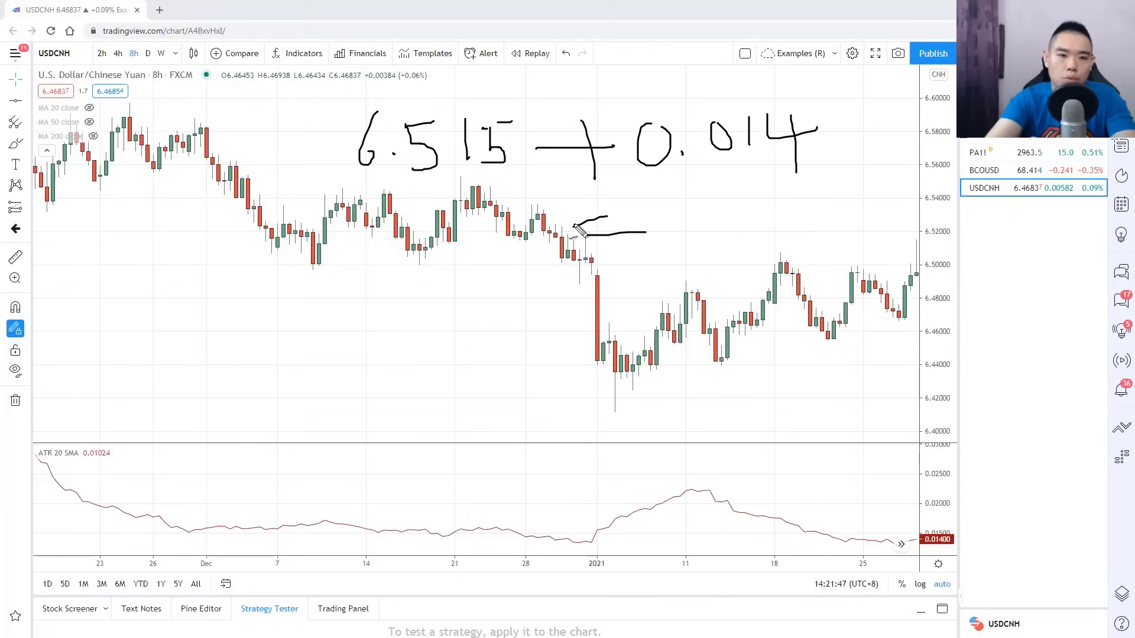
left_click_drag(687, 190, 681, 232)
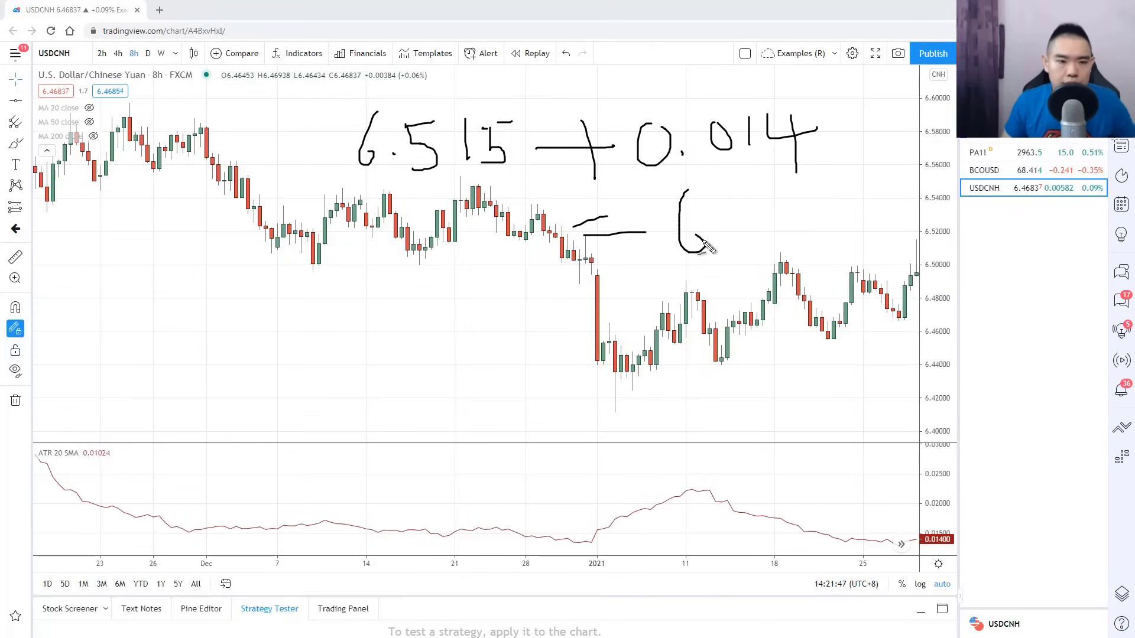
left_click(728, 233)
mouse_move(758, 207)
left_mouse_down()
mouse_move(787, 202)
mouse_move(754, 245)
left_mouse_up()
mouse_move(805, 204)
left_mouse_down()
mouse_move(825, 236)
mouse_move(839, 228)
left_mouse_up()
mouse_move(862, 193)
left_mouse_down()
mouse_move(846, 209)
mouse_move(877, 232)
left_mouse_up()
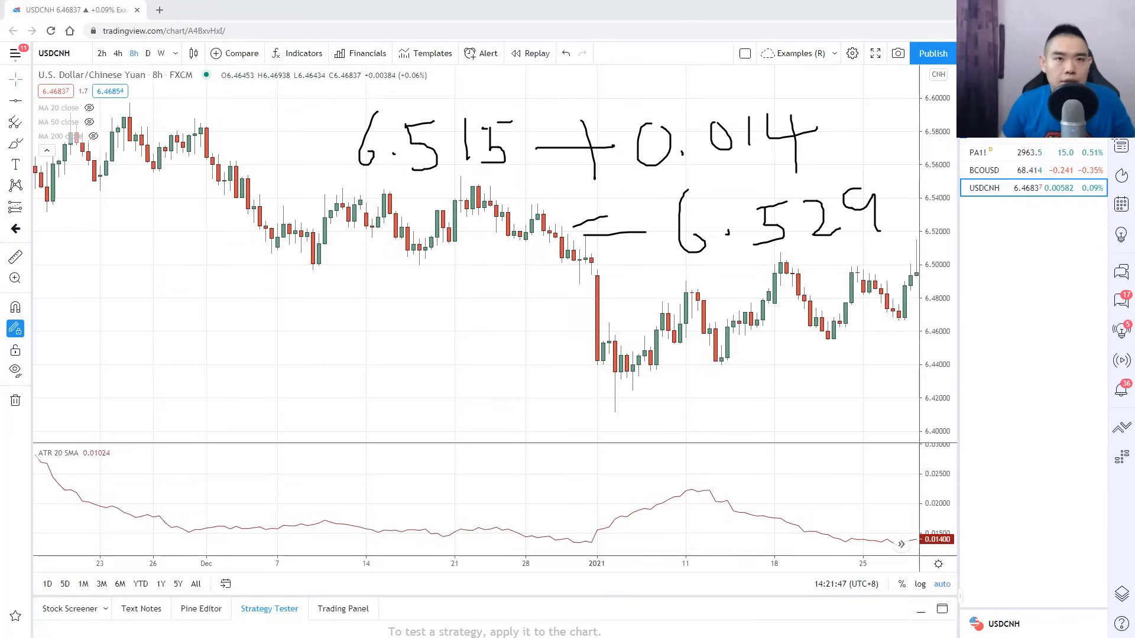
Clear the handwritten calculation and plot a horizontal line on USDCNH at a price of 6.529.
key("ctrl+z")
left_click(16, 101)
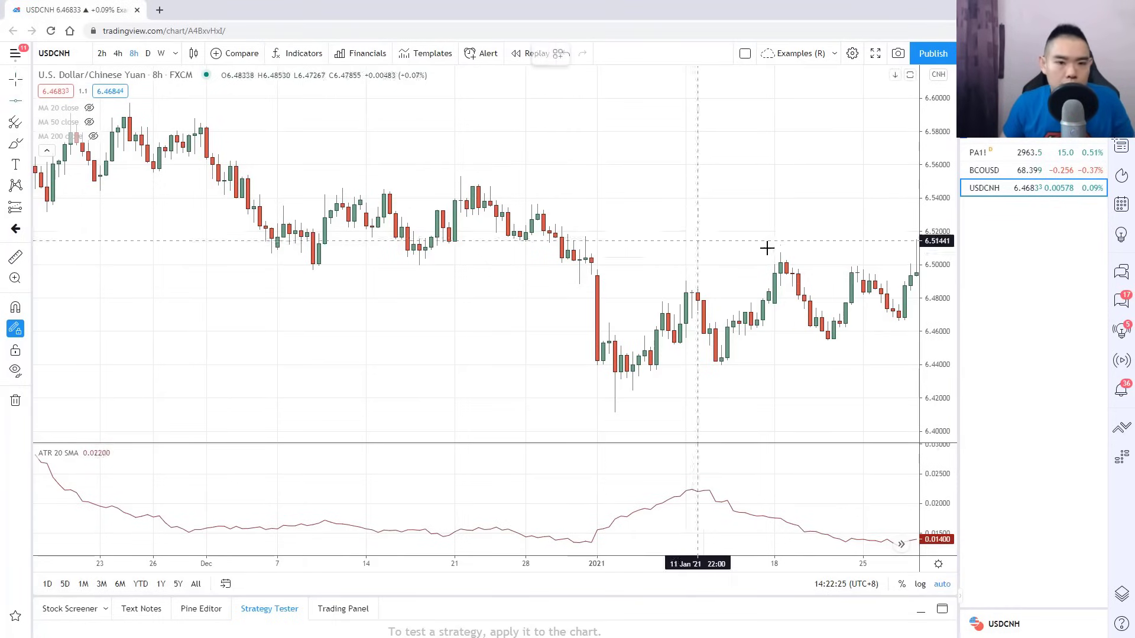
left_click(654, 232)
double_click(664, 233)
key("ctrl+a")
type("6.529")
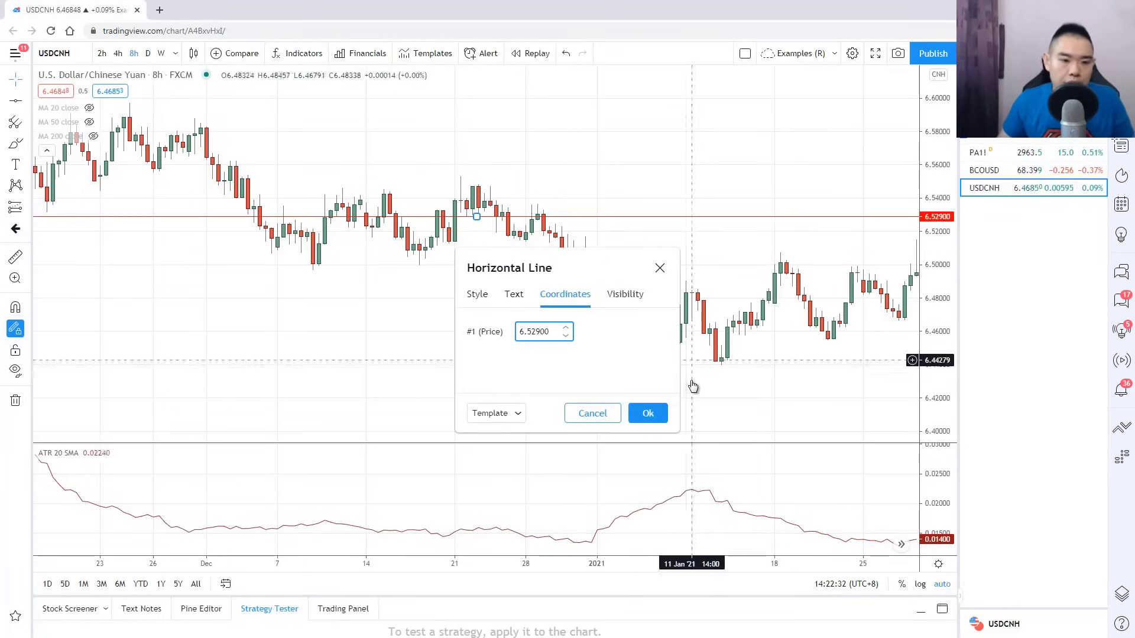
left_click(647, 413)
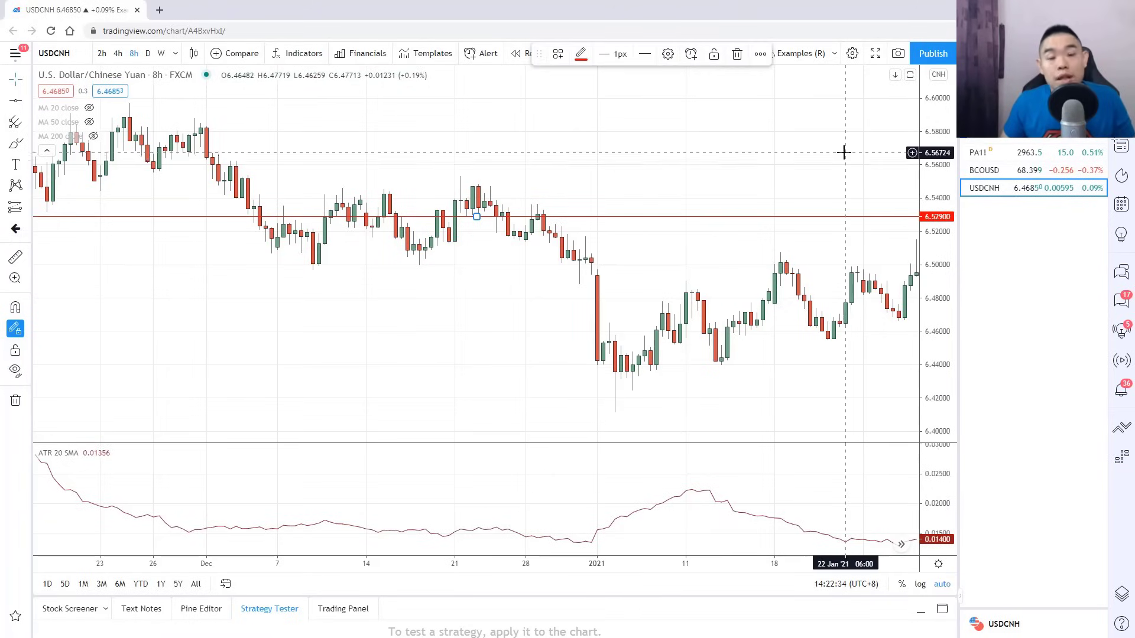
Advance the chart by one candle and sketch freehand marks around that candle's open and the area below the red 6.529 line.
left_click(27, 79)
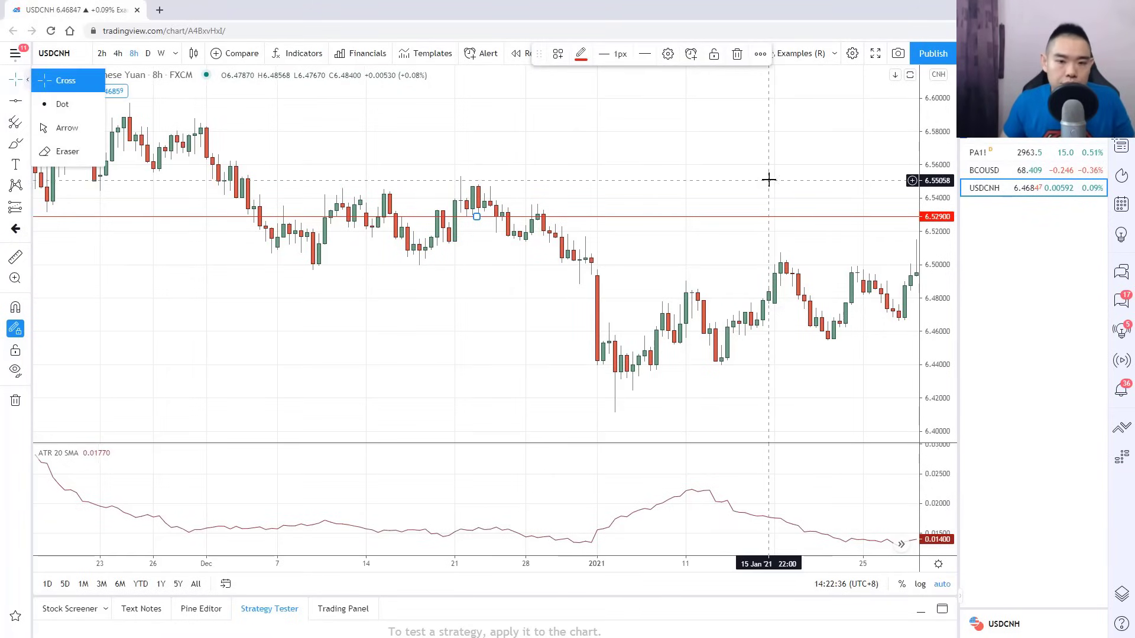
left_click_drag(767, 178, 761, 181)
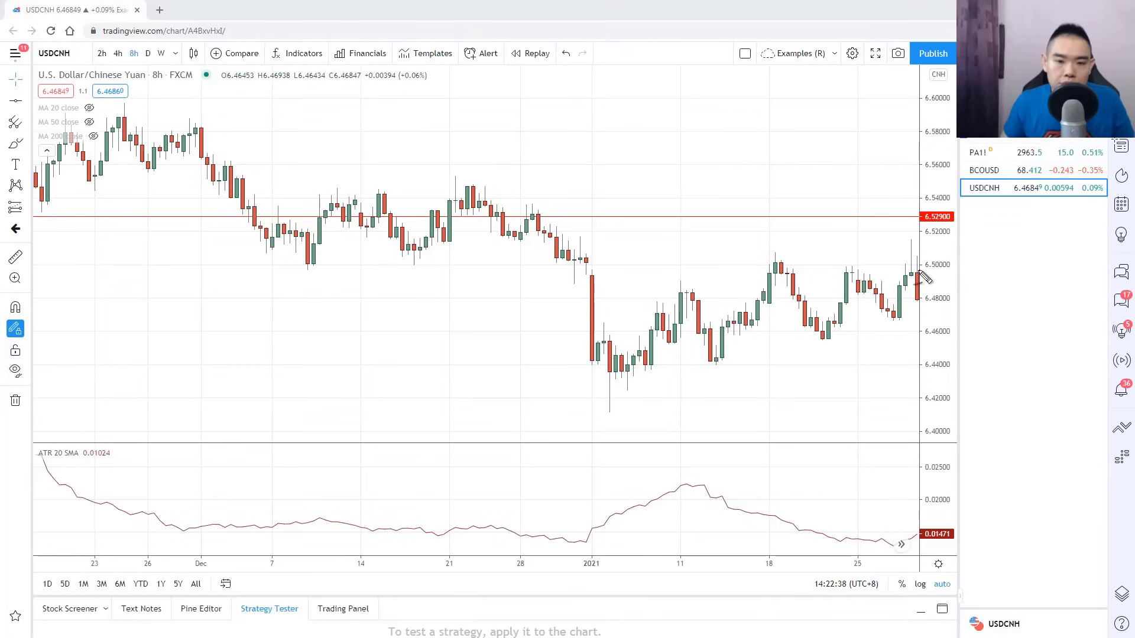
mouse_move(890, 189)
left_mouse_down()
mouse_move(897, 217)
mouse_move(890, 208)
mouse_move(920, 217)
mouse_move(918, 273)
mouse_move(926, 265)
left_mouse_up()
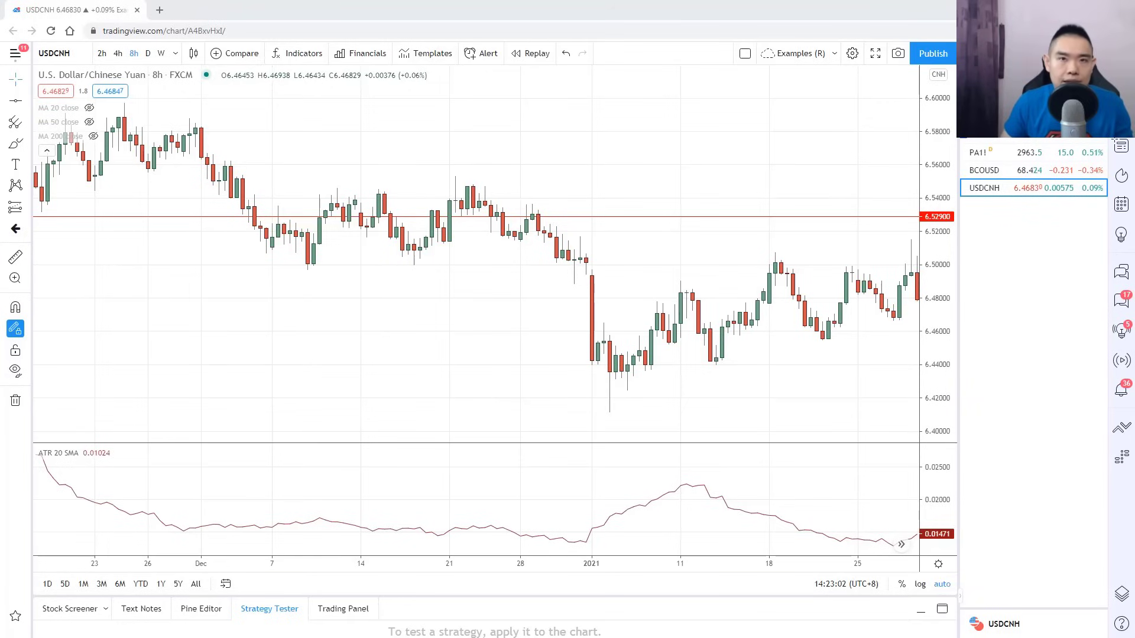
mouse_move(911, 273)
left_mouse_down()
mouse_move(924, 223)
mouse_move(935, 261)
mouse_move(910, 230)
mouse_move(925, 231)
left_mouse_up()
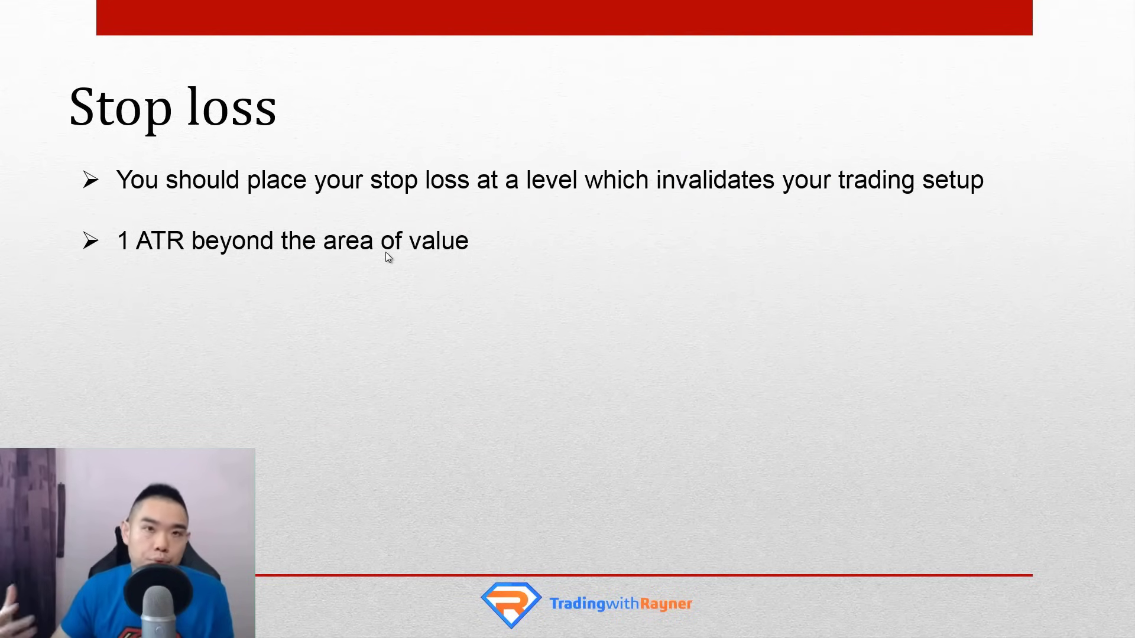
left_click(421, 259)
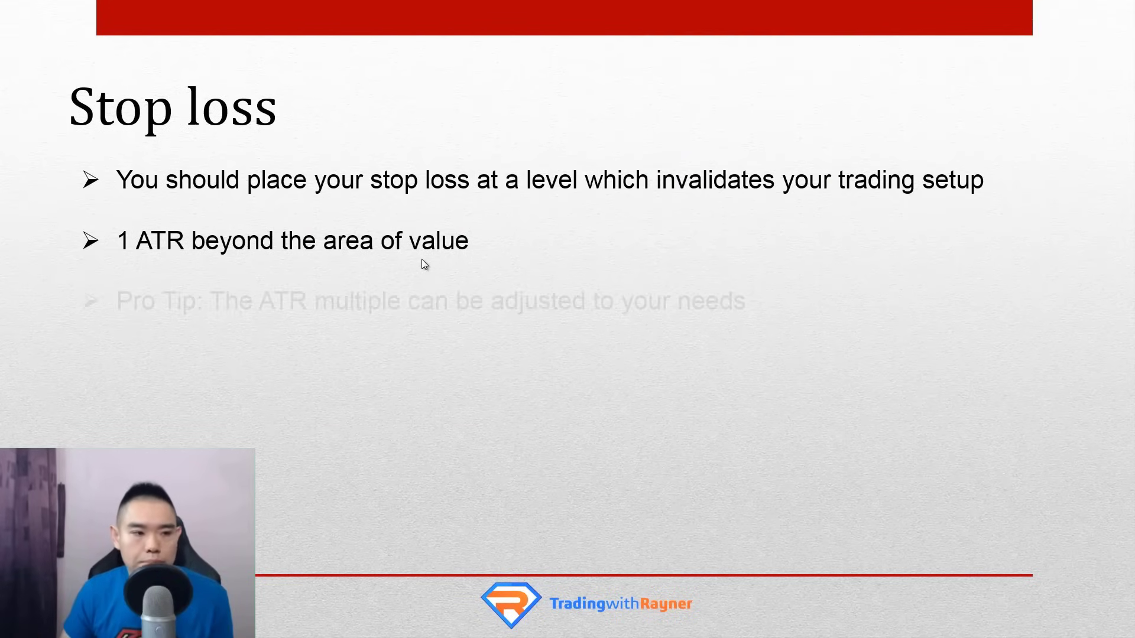